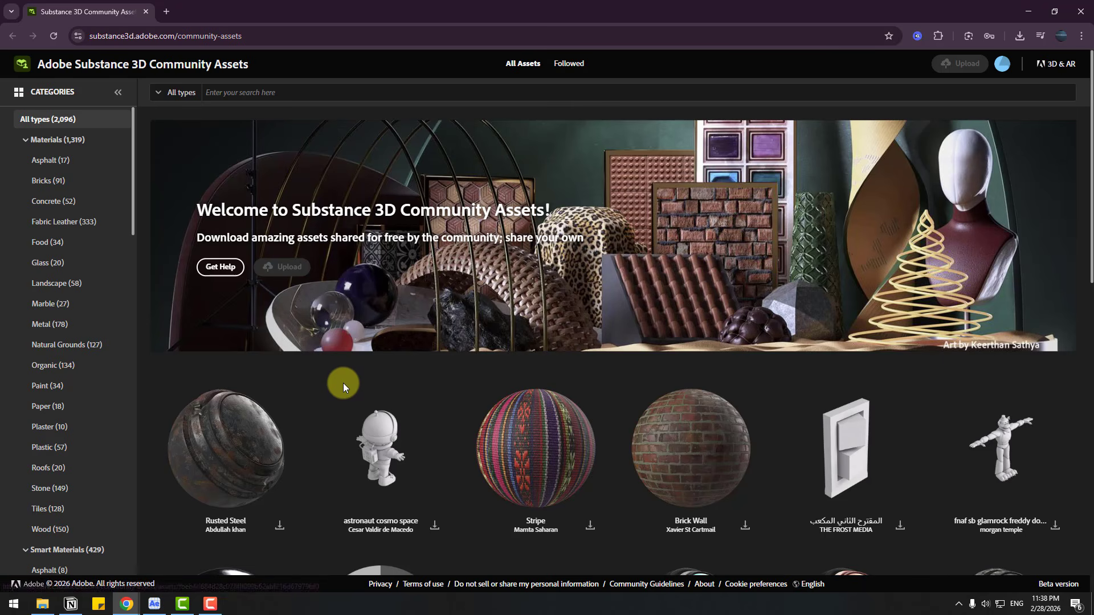
Step: Search the community assets for "moon", download the brown cratered Moon material and check the finished download
{"action": "left_click", "coordinate": [231, 94]}
{"action": "type", "text": "moon"}
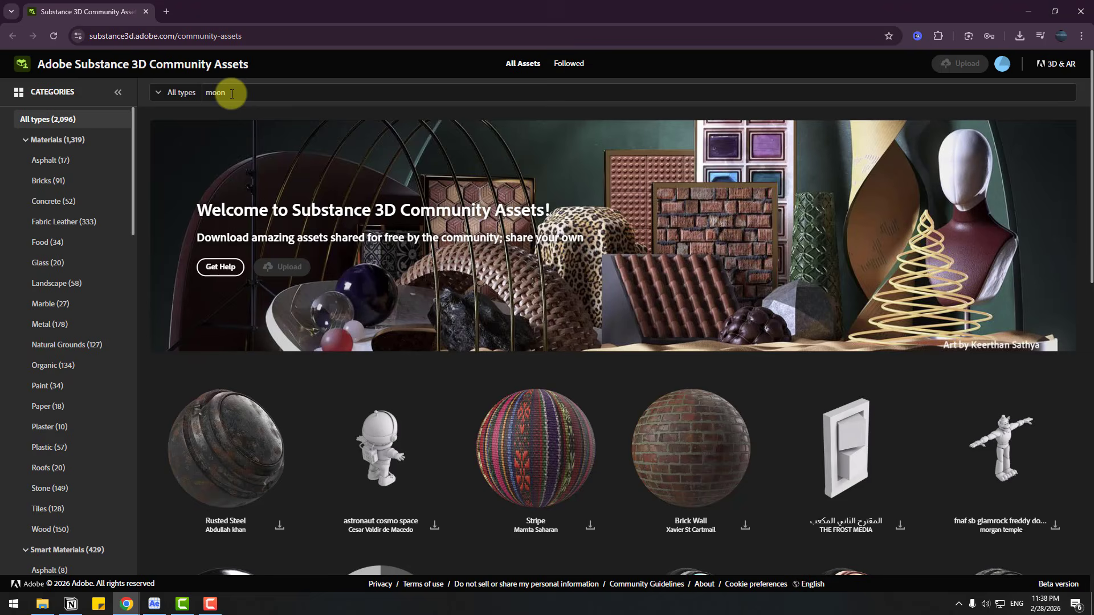
{"action": "key", "text": "Return"}
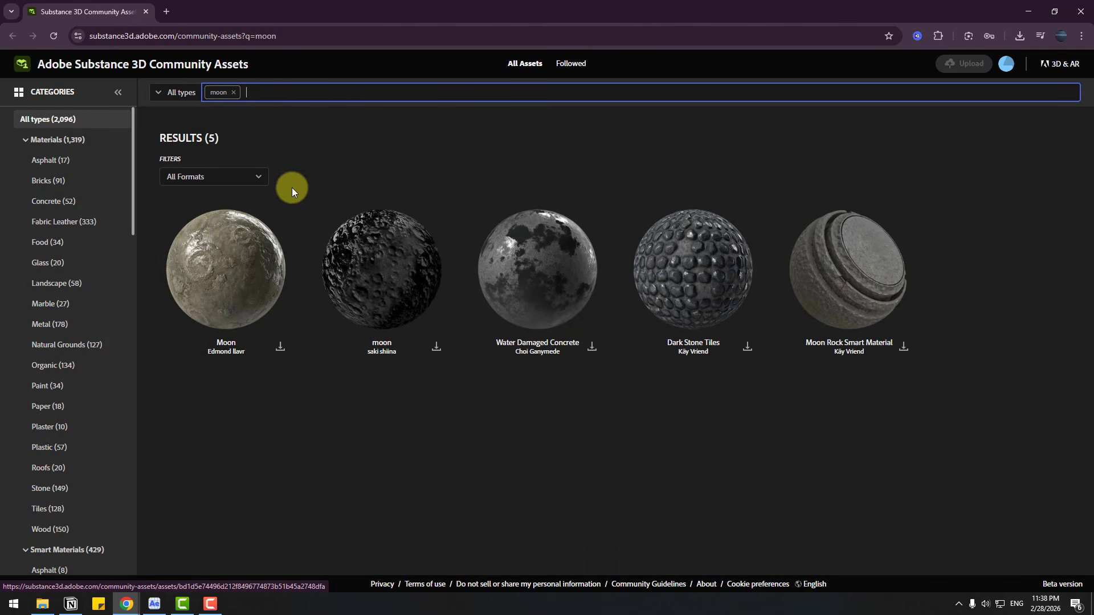
{"action": "left_click", "coordinate": [280, 348]}
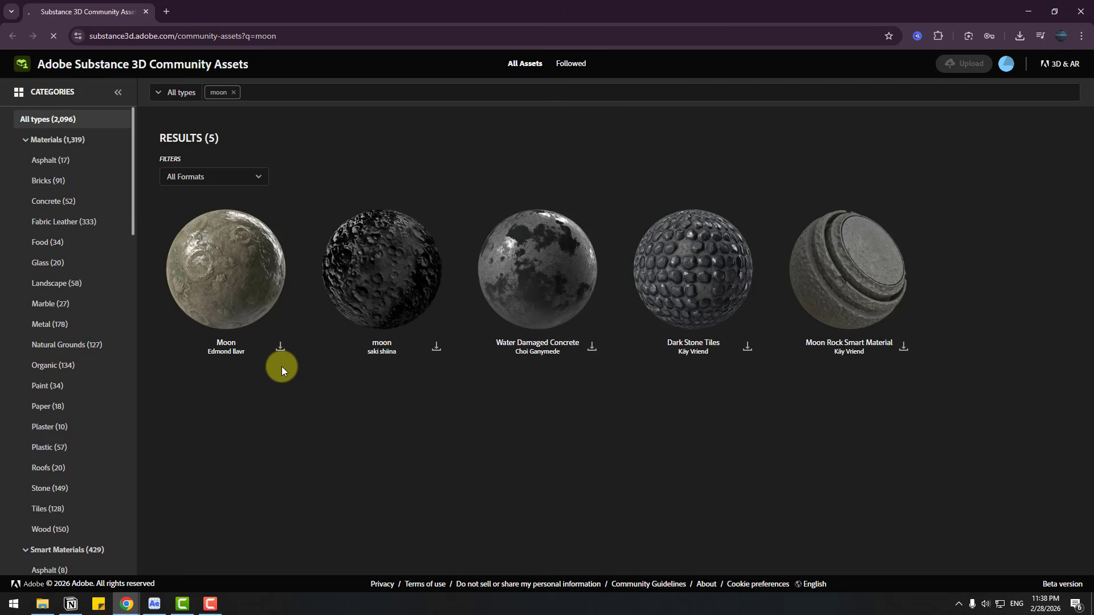
{"action": "left_click", "coordinate": [1017, 38]}
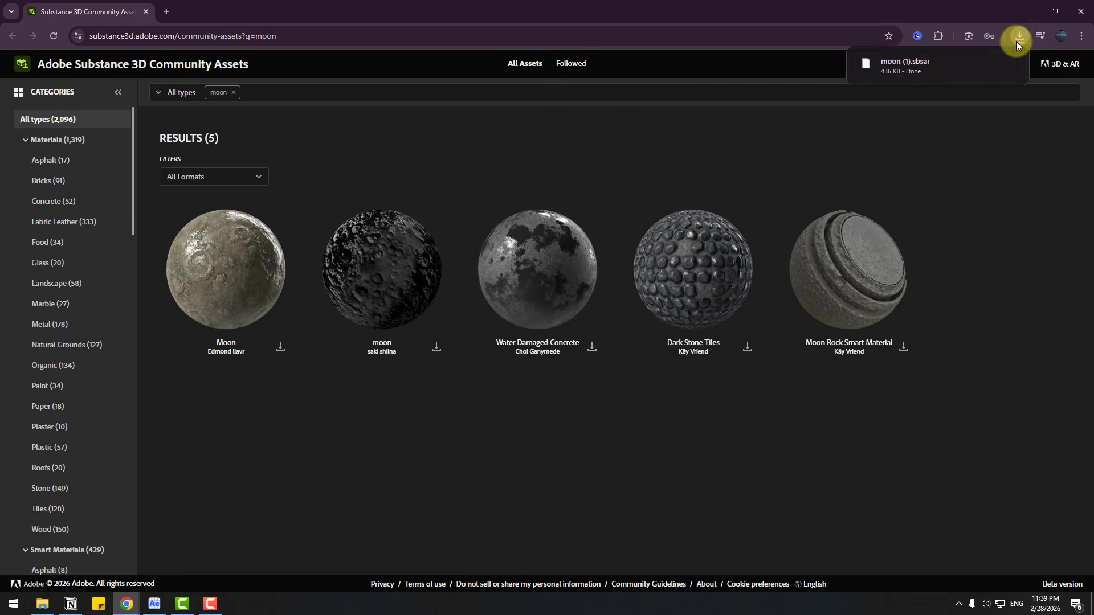
{"action": "mouse_move", "coordinate": [914, 69]}
Step: Switch to After Effects, assign the moon.sbsar material to the sphere mesh and reduce its displacement intensity
{"action": "left_click", "coordinate": [154, 604]}
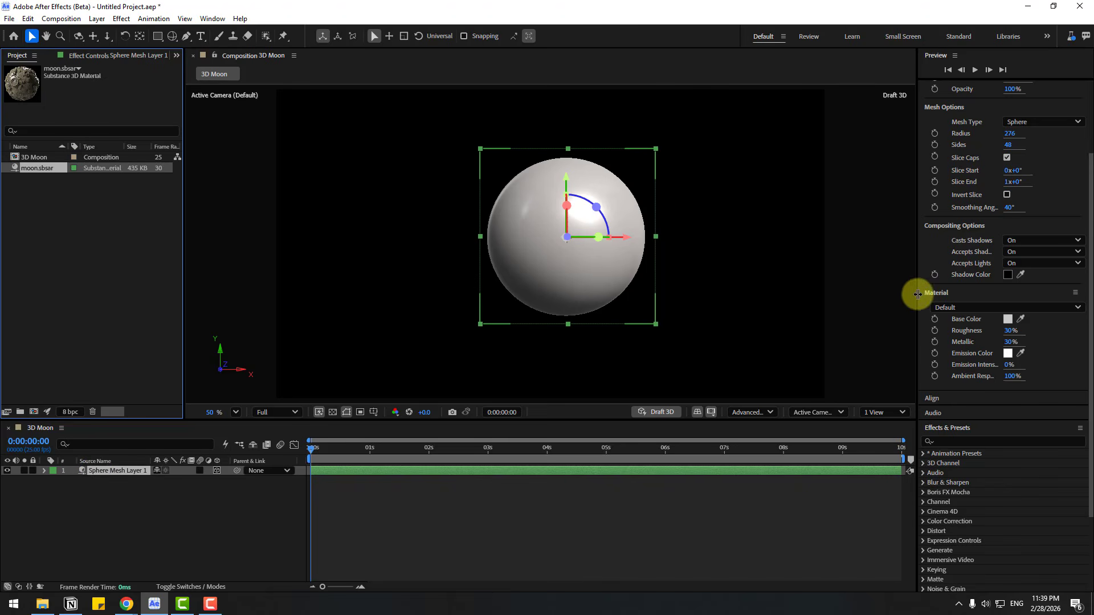
{"action": "left_click", "coordinate": [976, 308]}
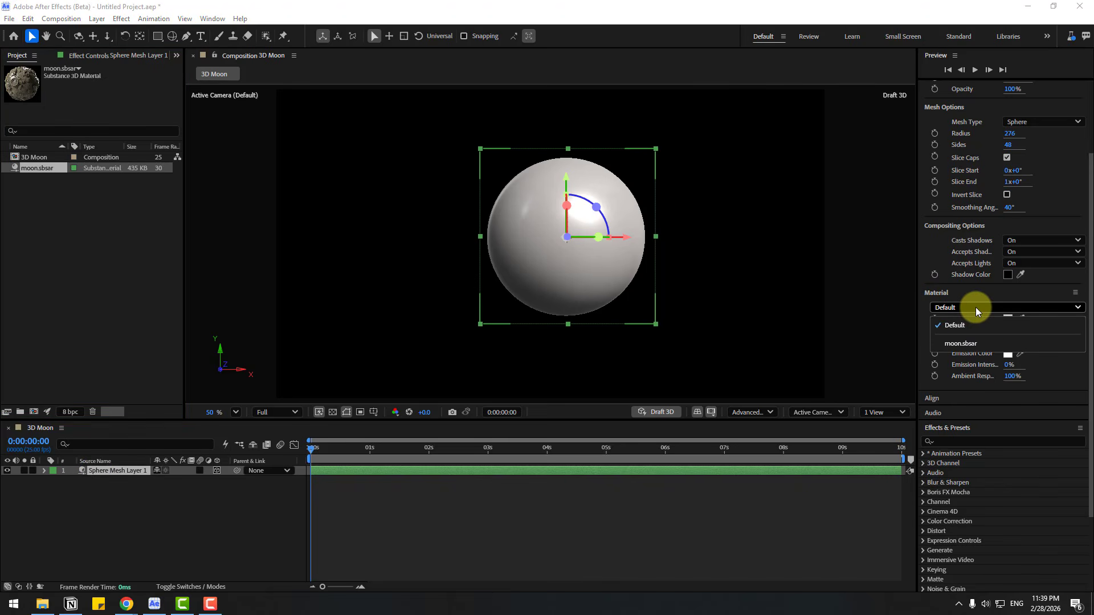
{"action": "left_click", "coordinate": [975, 344]}
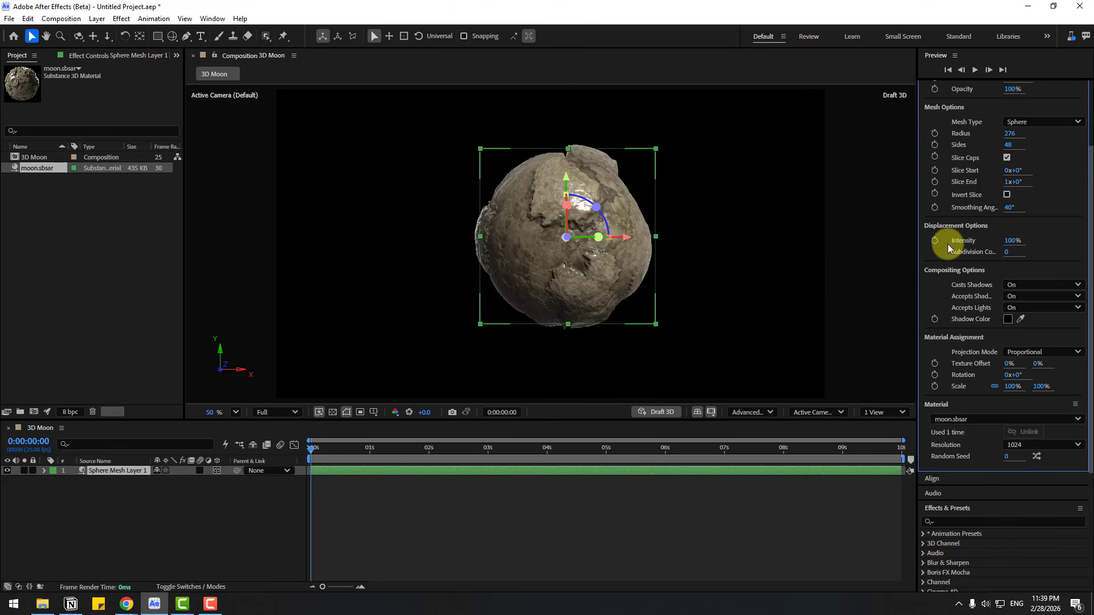
{"action": "mouse_move", "coordinate": [1010, 245]}
{"action": "left_mouse_down"}
{"action": "mouse_move", "coordinate": [965, 240]}
{"action": "mouse_move", "coordinate": [997, 240]}
{"action": "left_mouse_up"}
Step: Create a black 1920 × 1080 px solid named BG and place it below the sphere layer
{"action": "left_click", "coordinate": [114, 497]}
{"action": "right_click", "coordinate": [115, 497]}
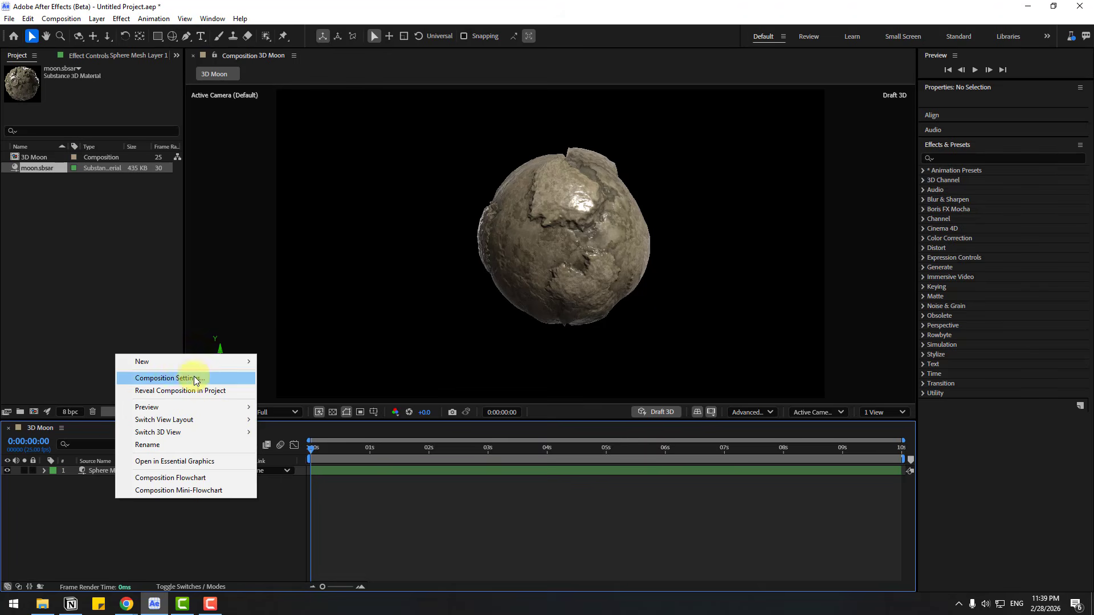
{"action": "mouse_move", "coordinate": [166, 364]}
{"action": "left_click", "coordinate": [288, 387]}
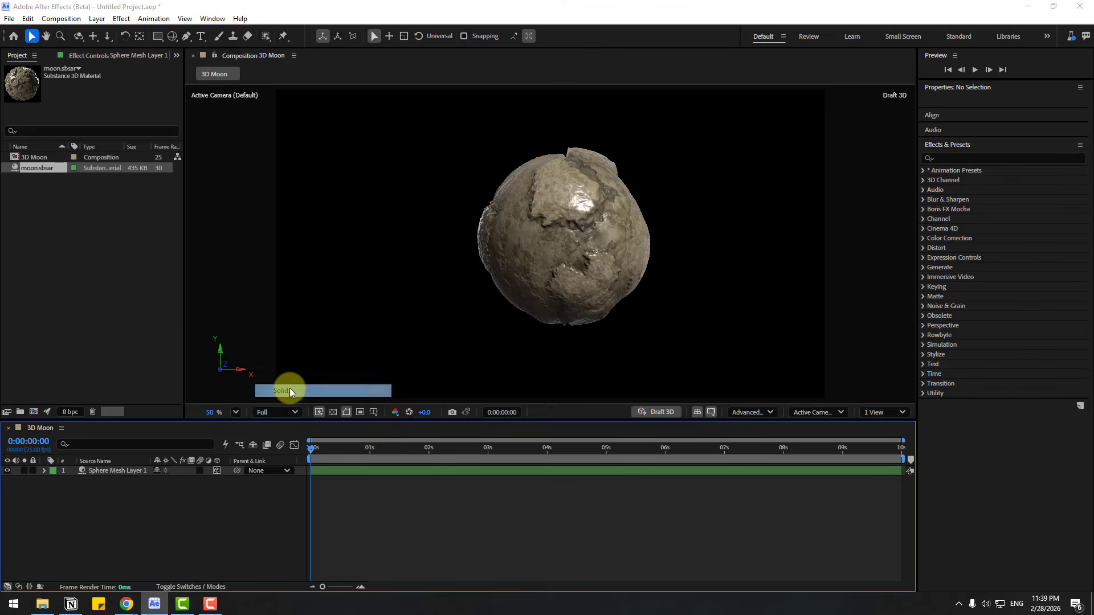
{"action": "type", "text": "BG"}
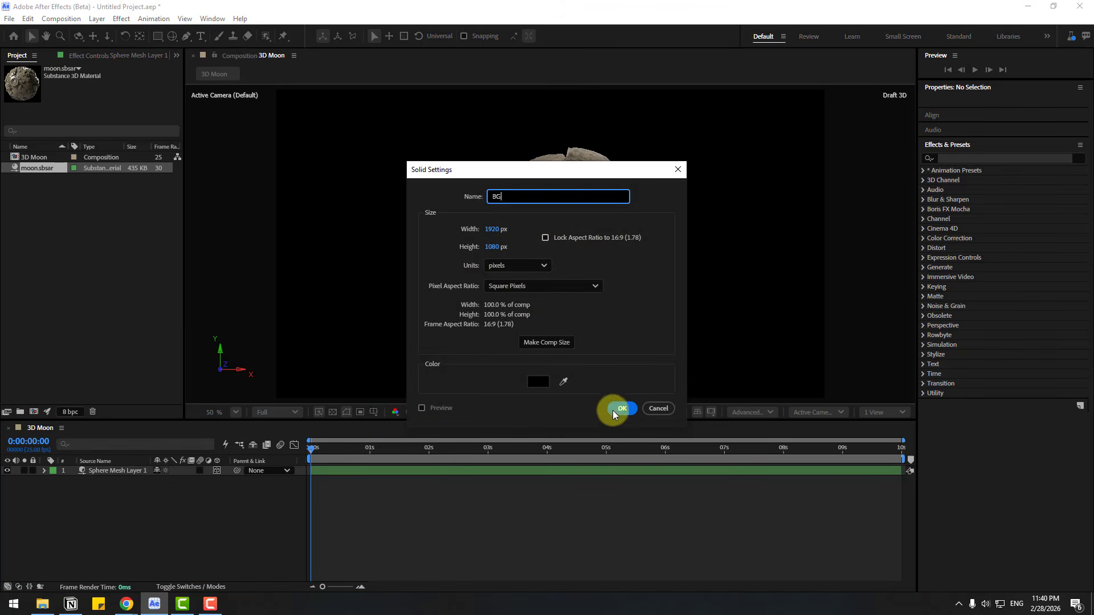
{"action": "left_click", "coordinate": [616, 409]}
{"action": "left_click_drag", "start_coordinate": [92, 470], "coordinate": [94, 489]}
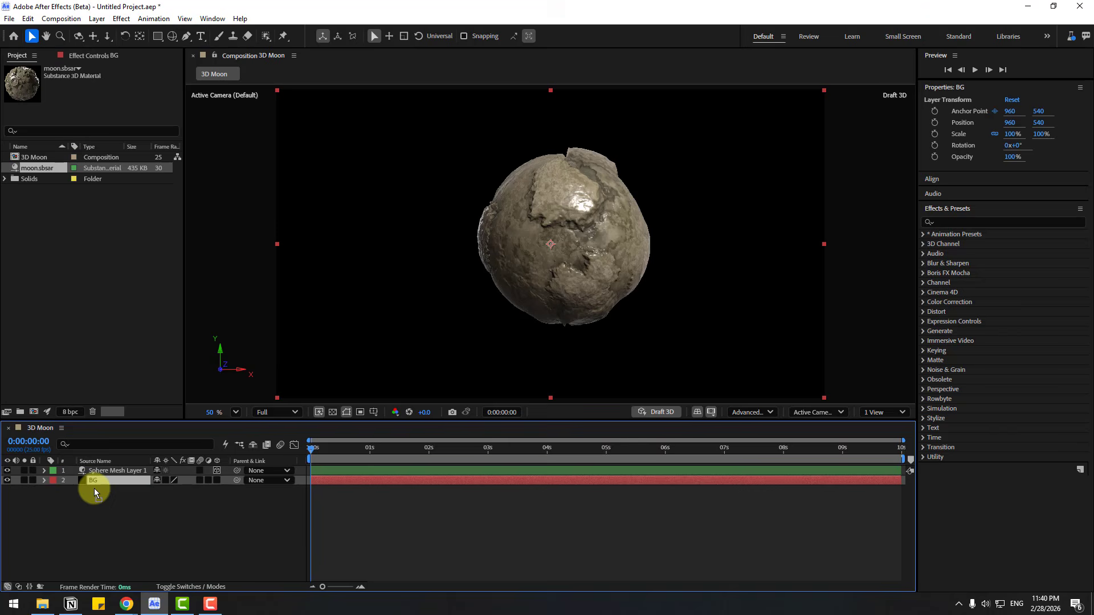
Step: Find the Gradient Ramp effect and apply it to the BG layer
{"action": "left_click", "coordinate": [945, 221]}
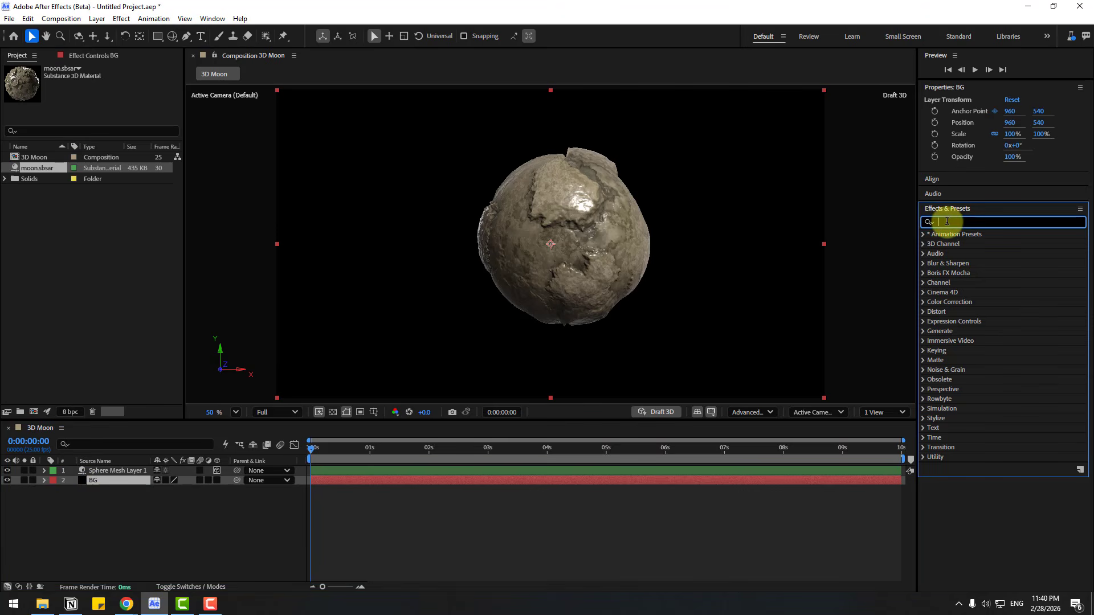
{"action": "type", "text": "gradi"}
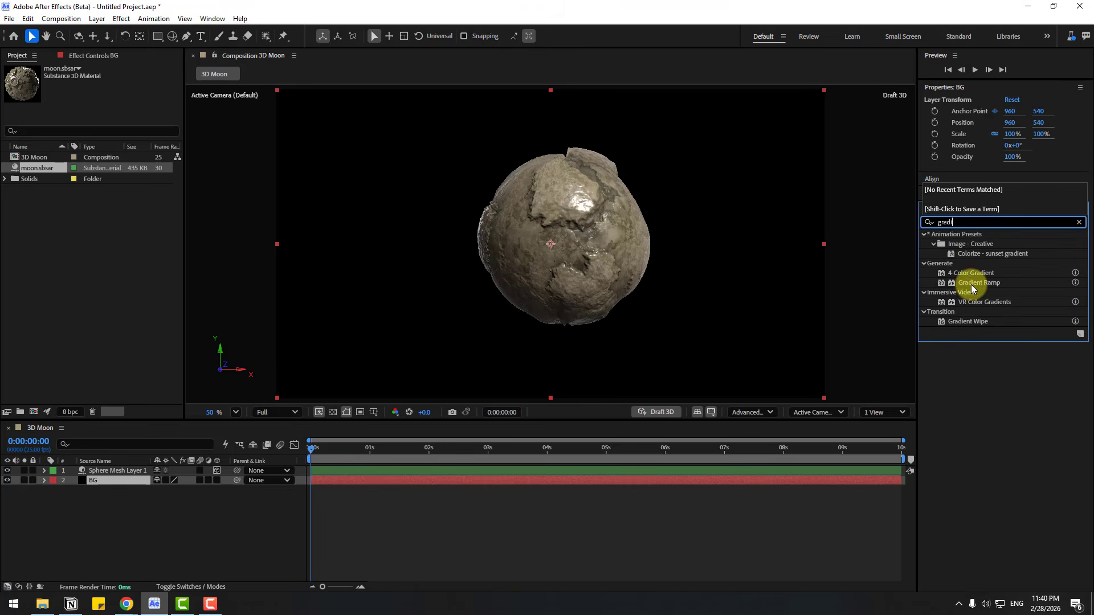
{"action": "left_click_drag", "start_coordinate": [969, 284], "coordinate": [86, 483]}
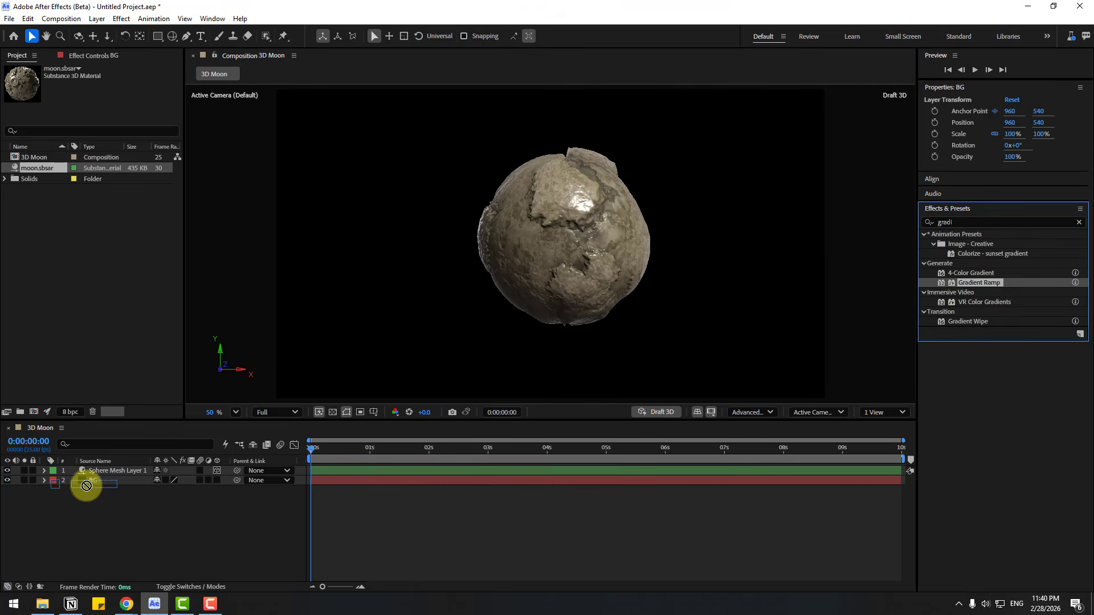
Step: Set the Gradient Ramp's start color to dark navy 01041F
{"action": "left_click", "coordinate": [105, 98]}
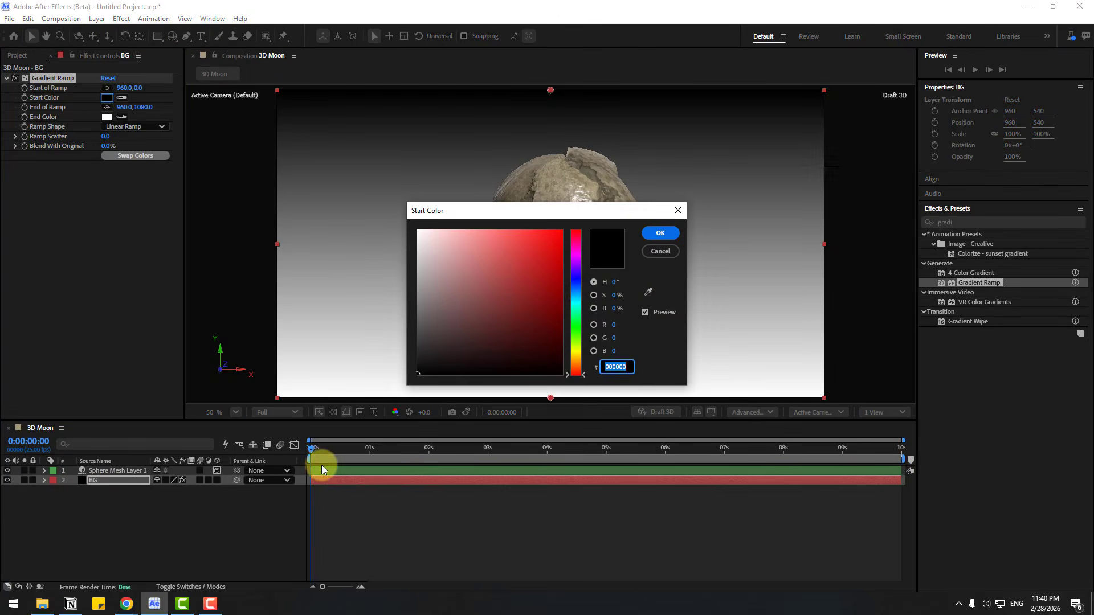
{"action": "left_click", "coordinate": [576, 281]}
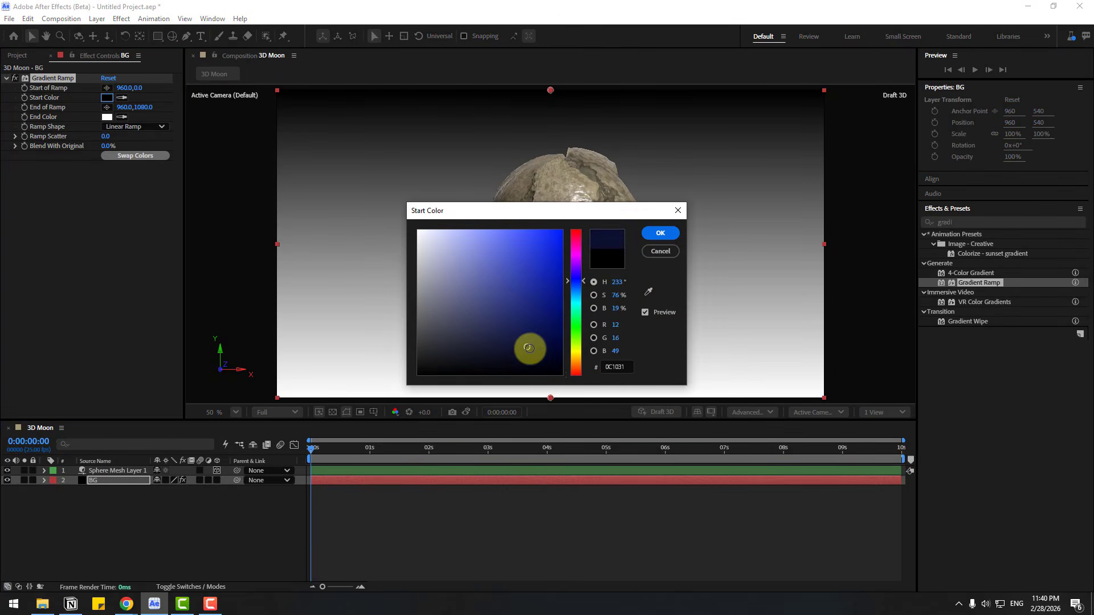
{"action": "left_click", "coordinate": [527, 349]}
{"action": "left_click", "coordinate": [659, 233]}
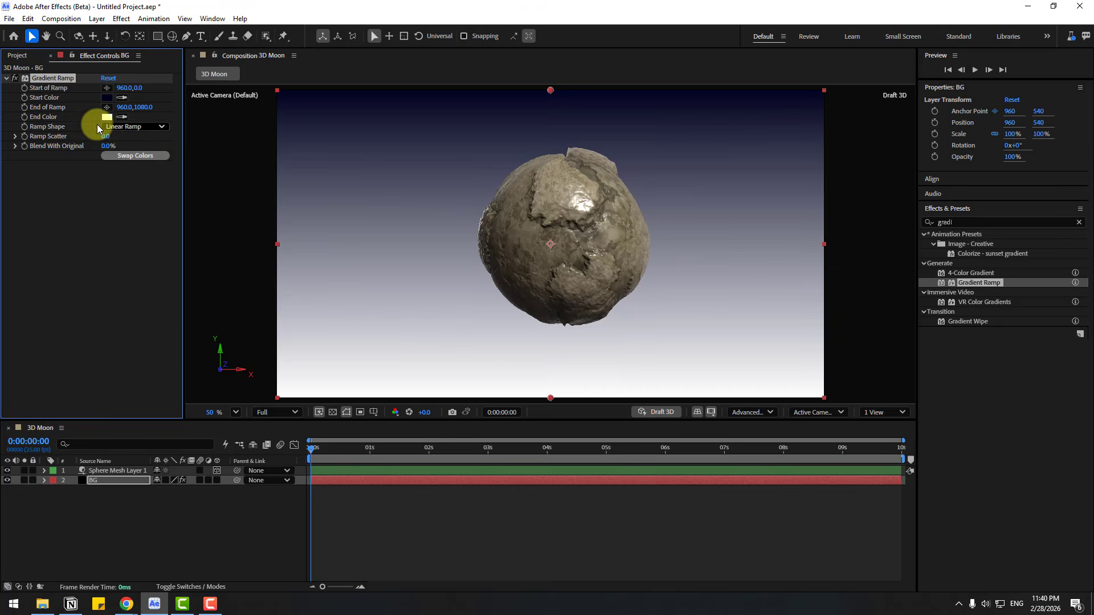
Step: Sample the ramp's start color as its end color and brighten the end color to navy blue 040B3F
{"action": "left_click", "coordinate": [121, 118]}
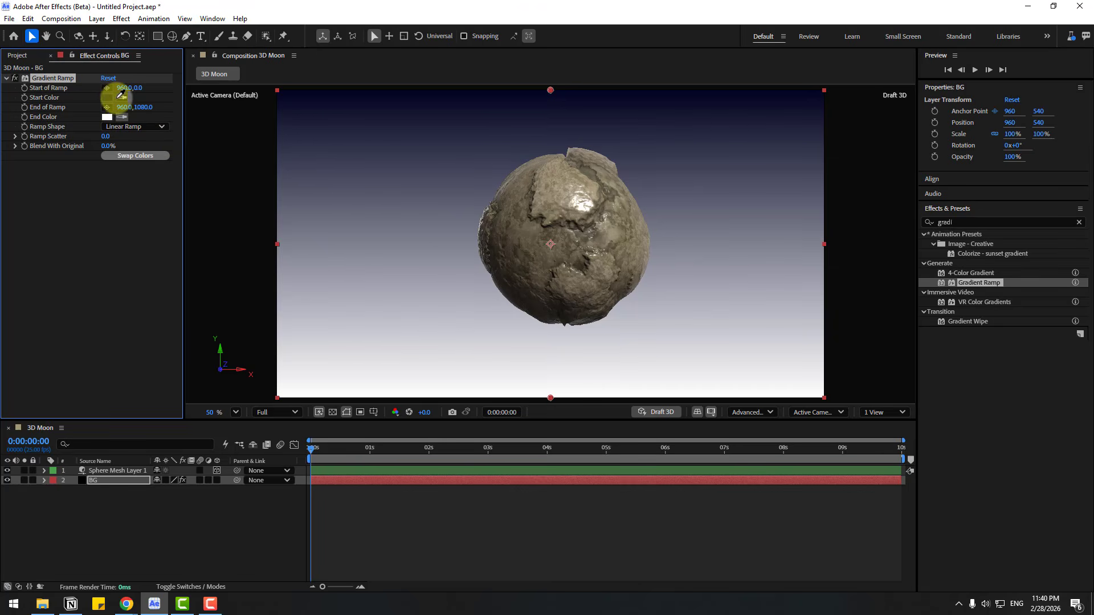
{"action": "left_click", "coordinate": [107, 97]}
{"action": "left_click", "coordinate": [107, 117]}
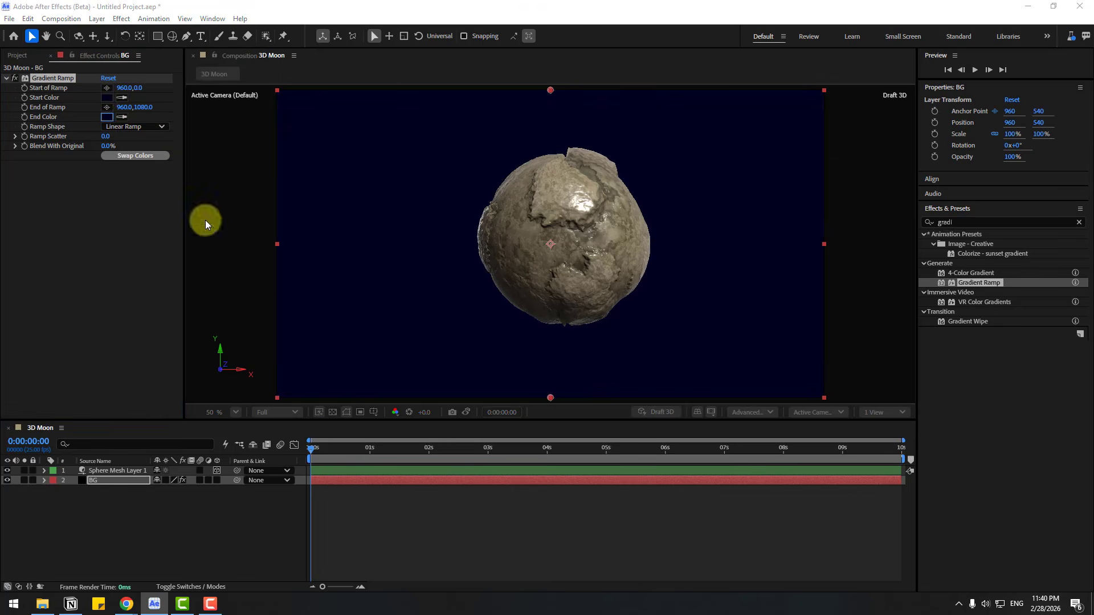
{"action": "left_click_drag", "start_coordinate": [554, 363], "coordinate": [552, 340]}
{"action": "left_click", "coordinate": [655, 235]}
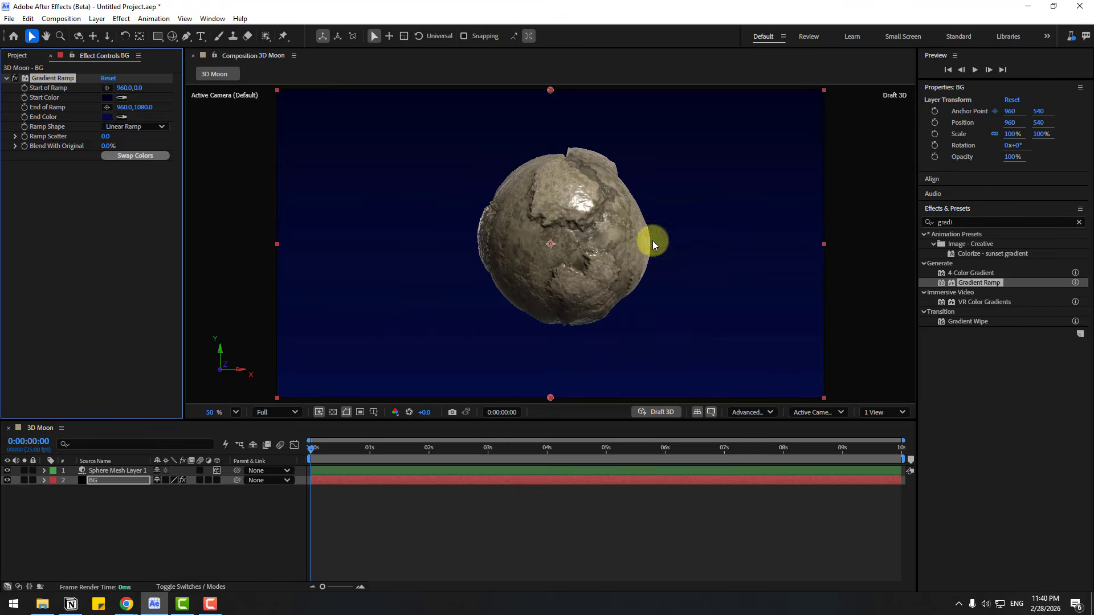
Step: Change the Gradient Ramp's start color to dark teal blue 021424
{"action": "left_click", "coordinate": [103, 98]}
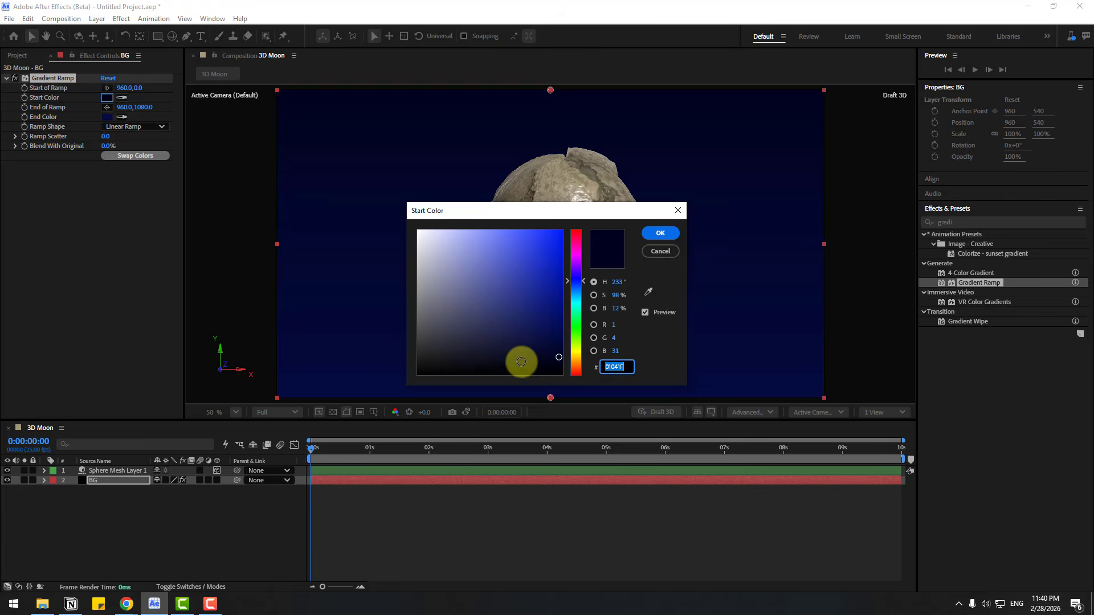
{"action": "left_click", "coordinate": [525, 366]}
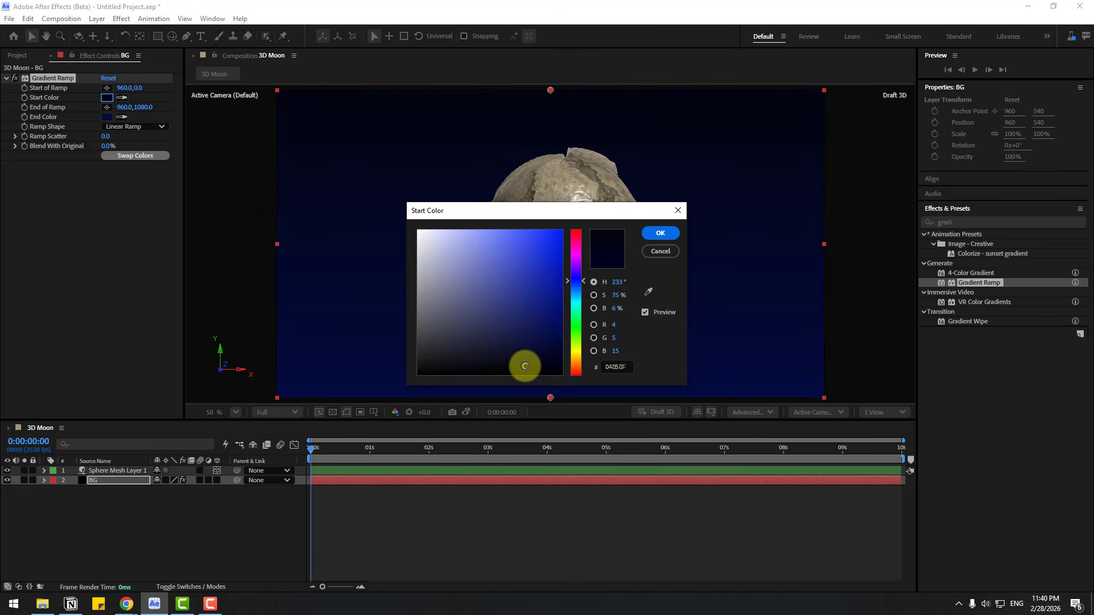
{"action": "left_click", "coordinate": [579, 290]}
{"action": "left_click", "coordinate": [553, 355]}
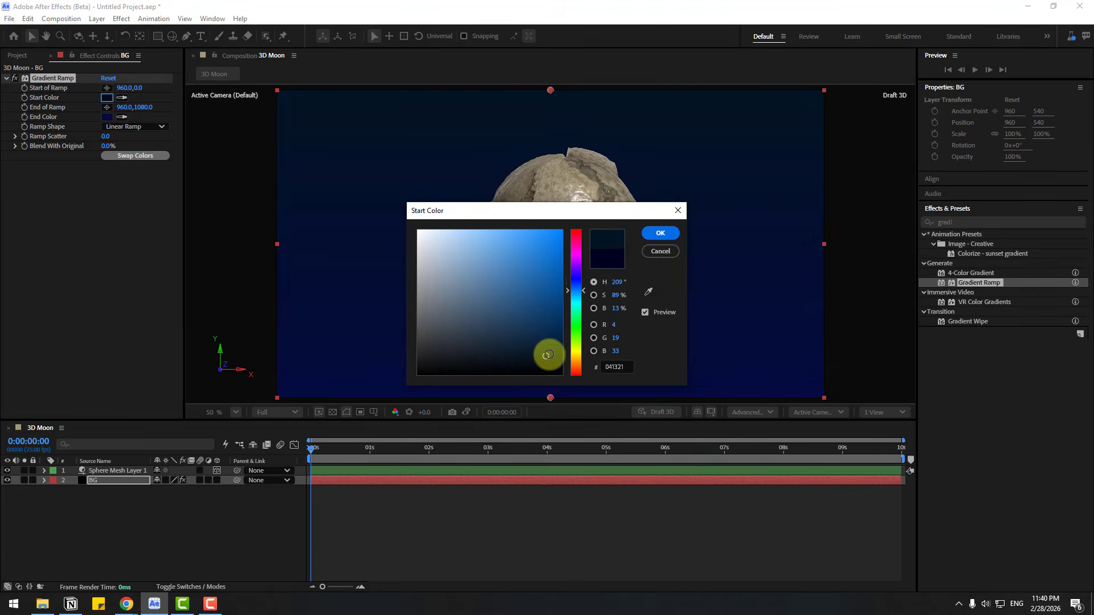
{"action": "left_click", "coordinate": [650, 236]}
Step: Shift the hue of the Gradient Ramp's end color to get blue 04193F
{"action": "left_click", "coordinate": [106, 117]}
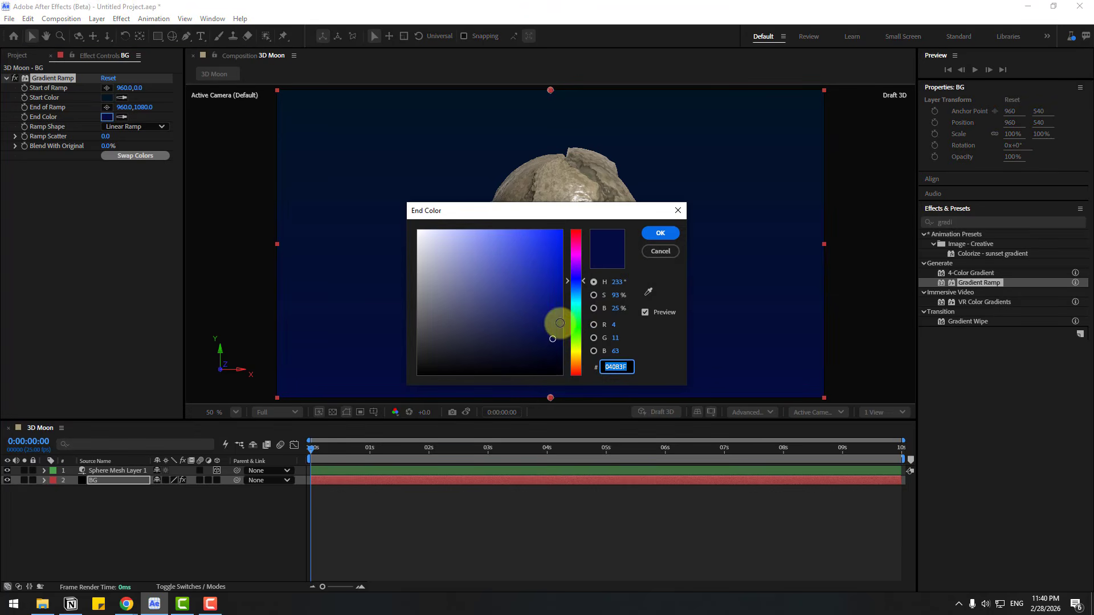
{"action": "left_click", "coordinate": [580, 285]}
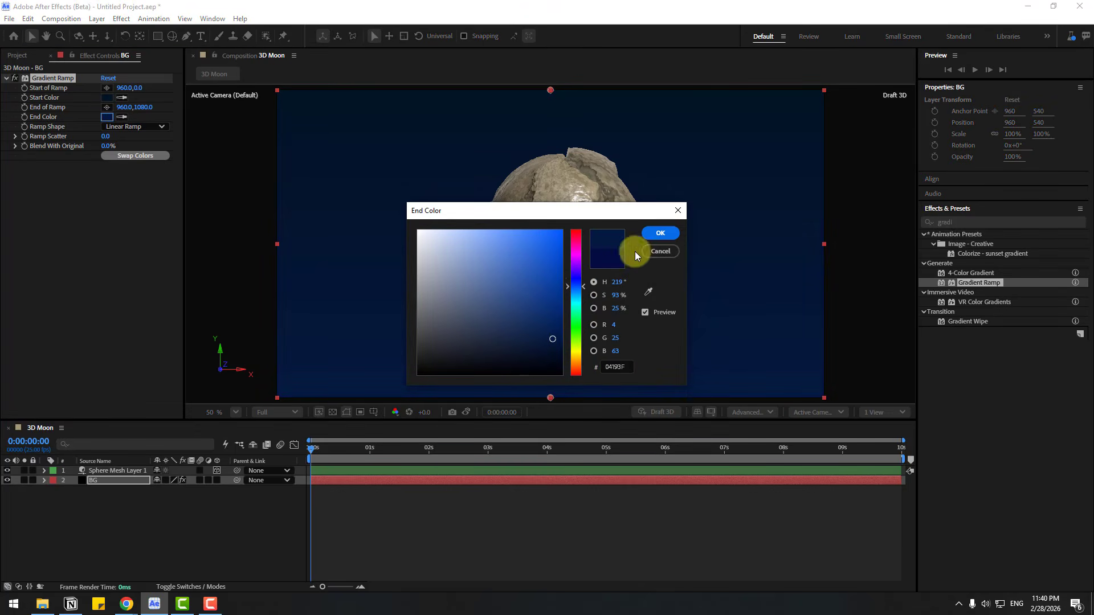
{"action": "left_click", "coordinate": [641, 233]}
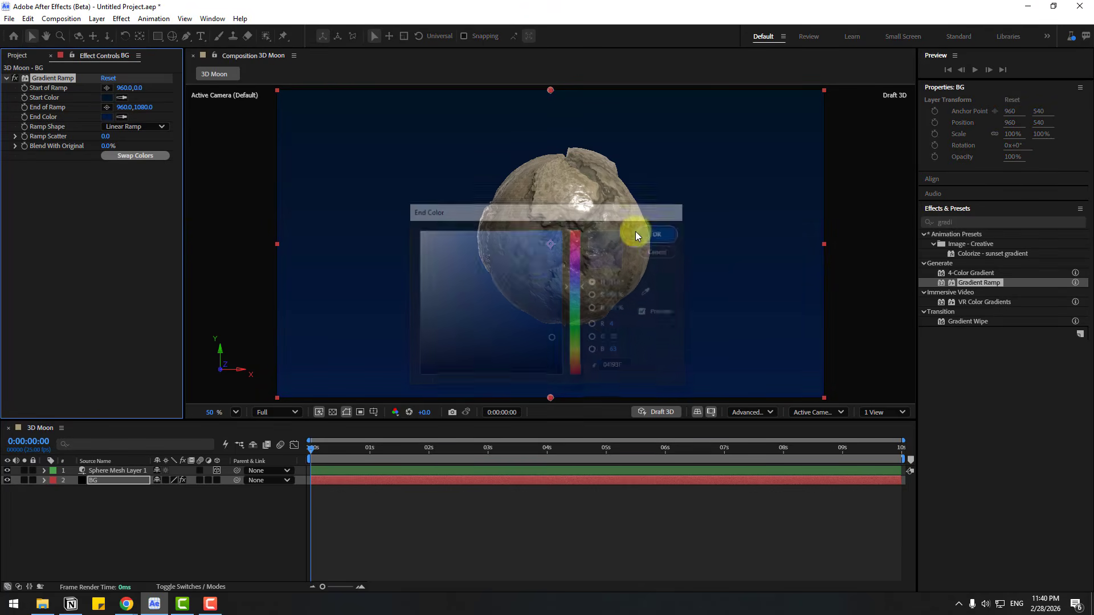
Step: Swap the Gradient Ramp's two colors and set the ramp shape to Radial Ramp
{"action": "left_click", "coordinate": [121, 158]}
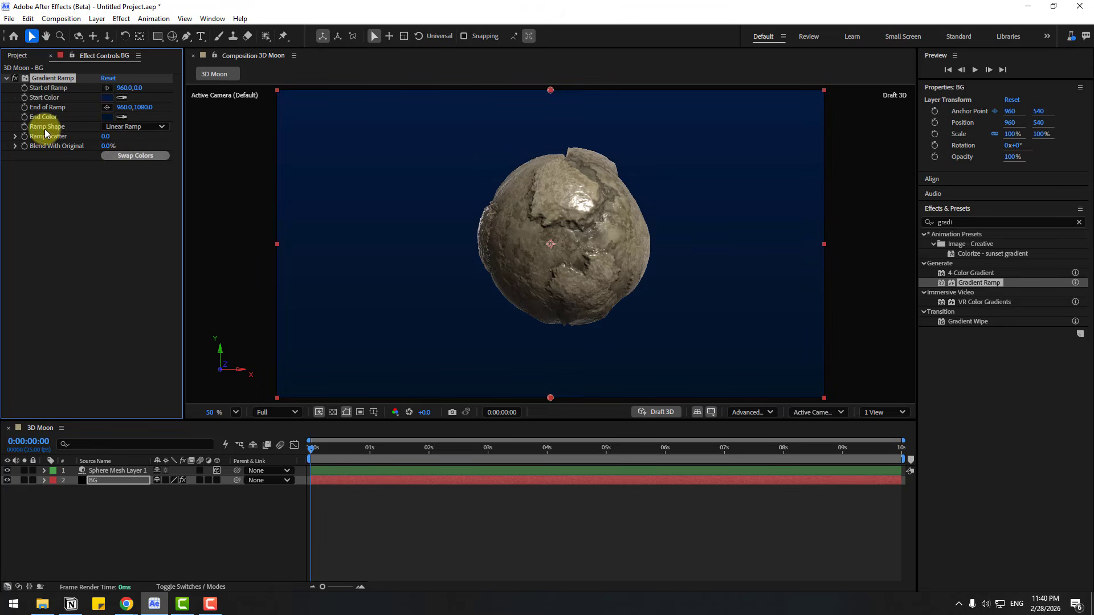
{"action": "left_click", "coordinate": [109, 129]}
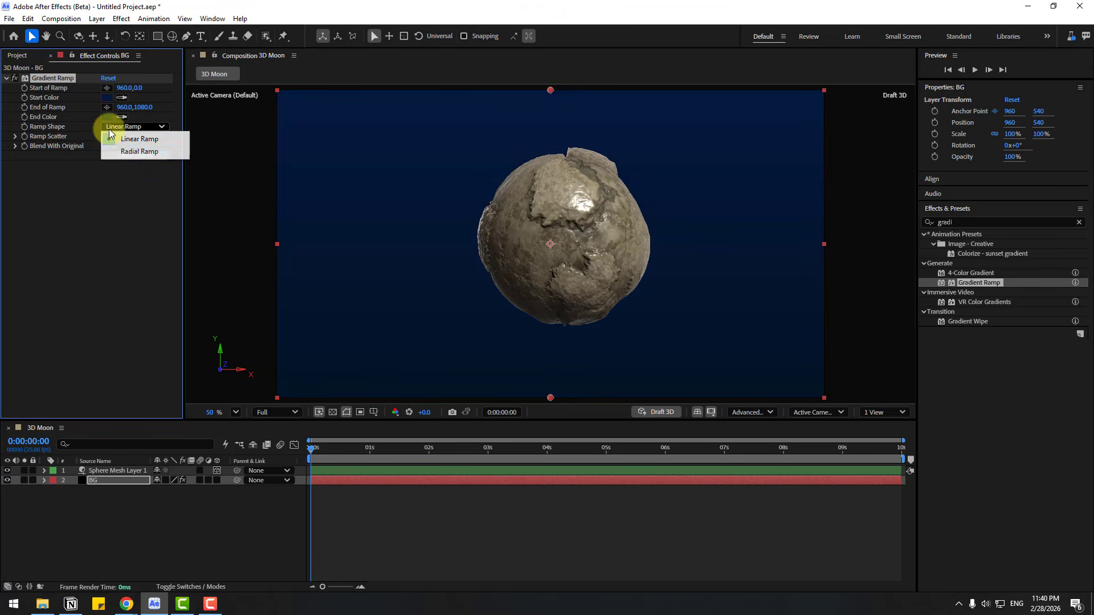
{"action": "left_click", "coordinate": [146, 152]}
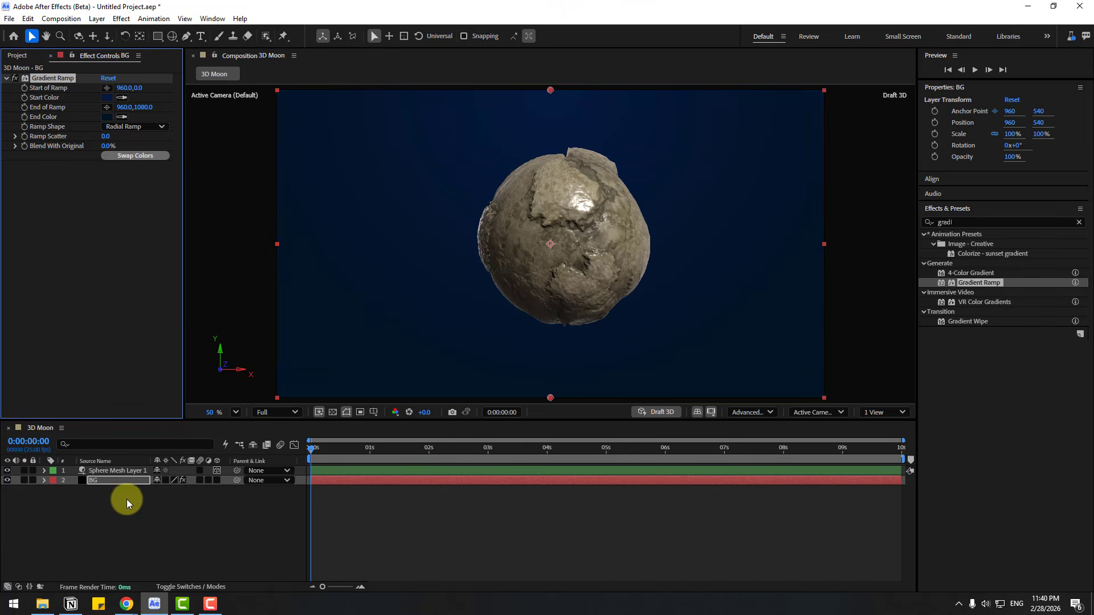
Step: Create a black 1920 × 1080 px solid named stars and place it between the sphere and BG layers
{"action": "left_click", "coordinate": [111, 507]}
{"action": "right_click", "coordinate": [112, 508]}
{"action": "mouse_move", "coordinate": [231, 373]}
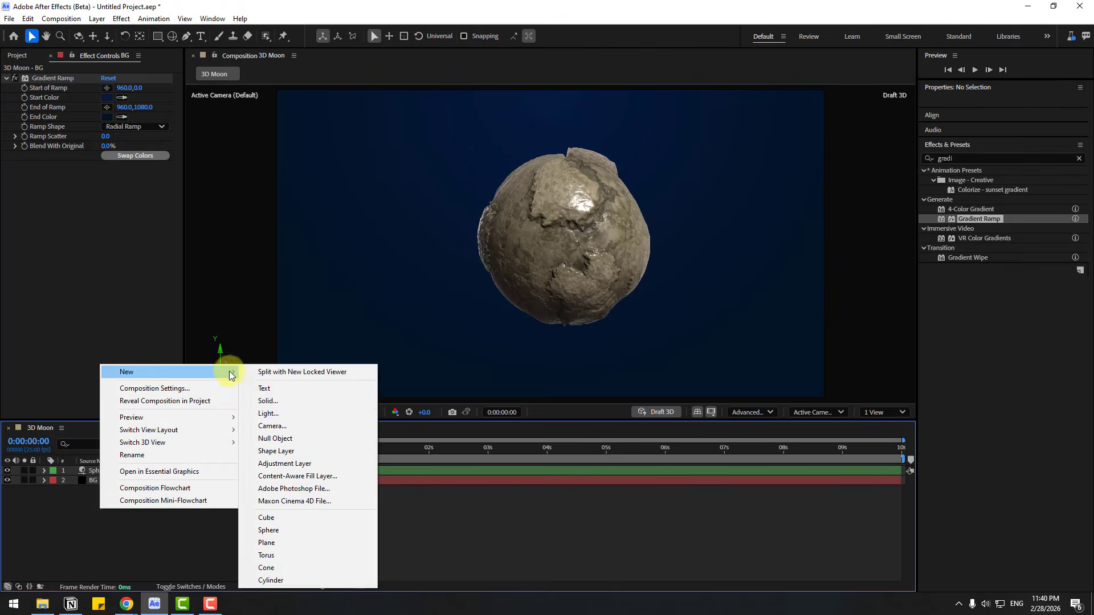
{"action": "left_click", "coordinate": [262, 402]}
{"action": "type", "text": "star"}
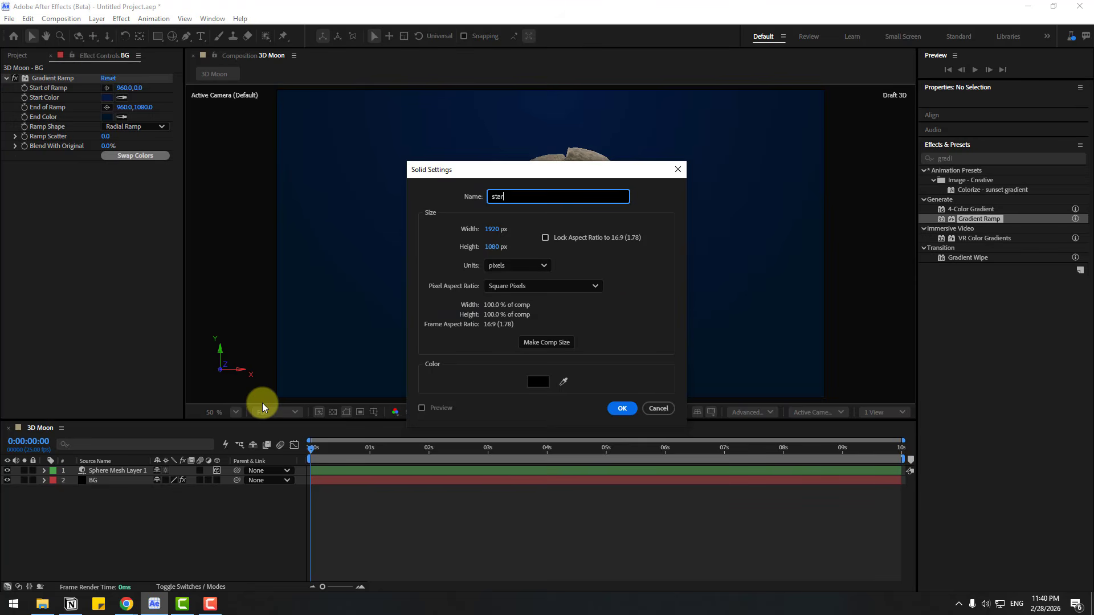
{"action": "type", "text": "s"}
{"action": "key", "text": "Return"}
{"action": "left_click_drag", "start_coordinate": [94, 472], "coordinate": [100, 481]}
Step: Find the CC Star Burst effect and apply it to the stars layer
{"action": "left_click", "coordinate": [934, 222]}
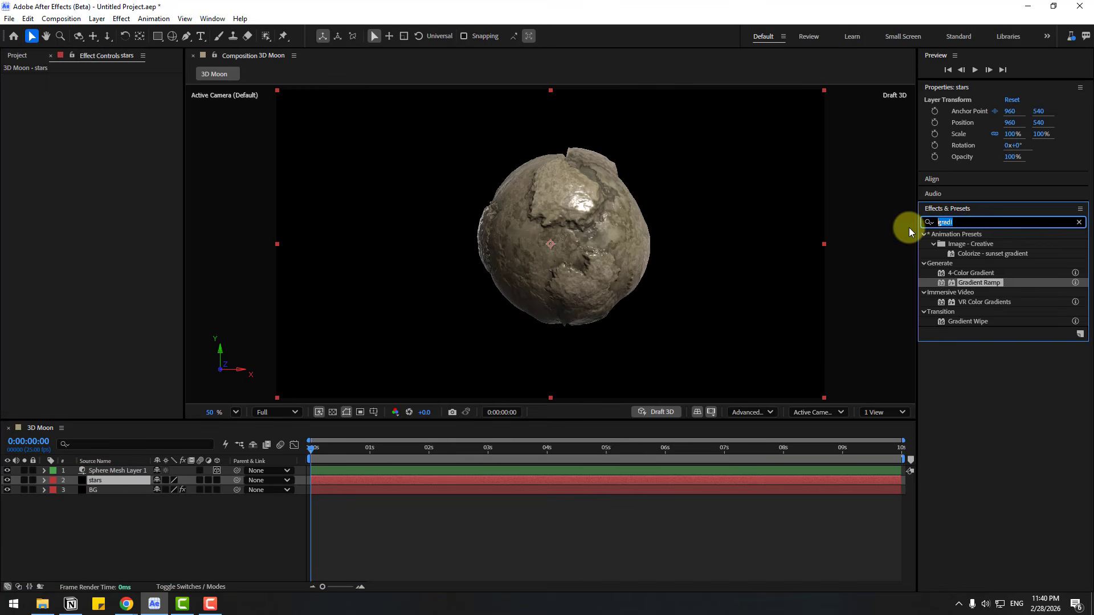
{"action": "key", "text": "BackSpace"}
{"action": "type", "text": "cc st"}
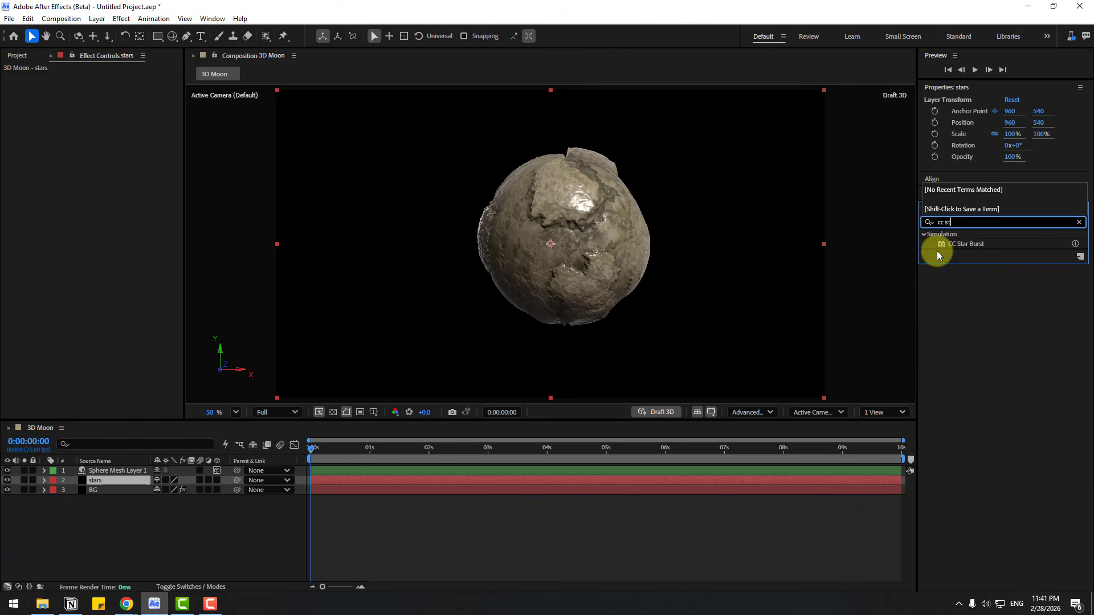
{"action": "left_click_drag", "start_coordinate": [964, 248], "coordinate": [104, 481]}
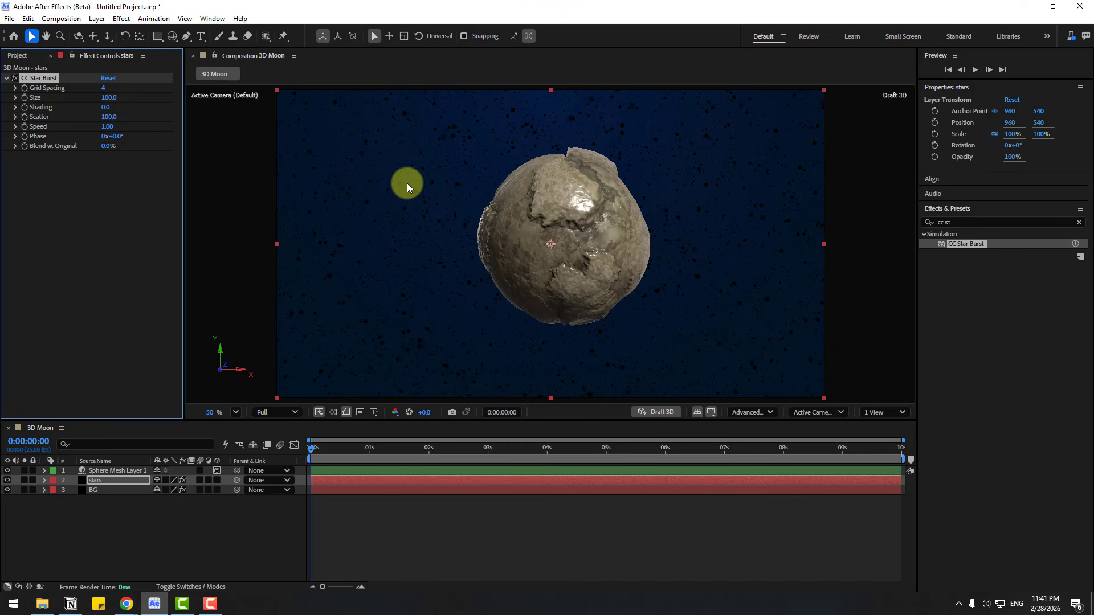
Step: Change the stars solid's color from its solid settings to white
{"action": "left_click", "coordinate": [96, 483]}
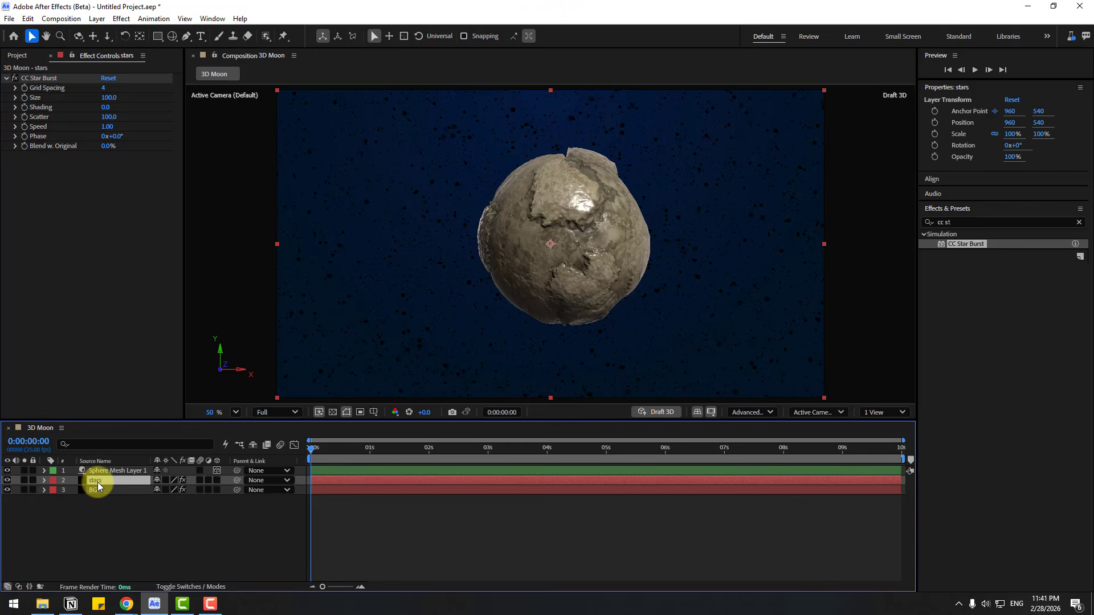
{"action": "key", "text": "ctrl+shift+y"}
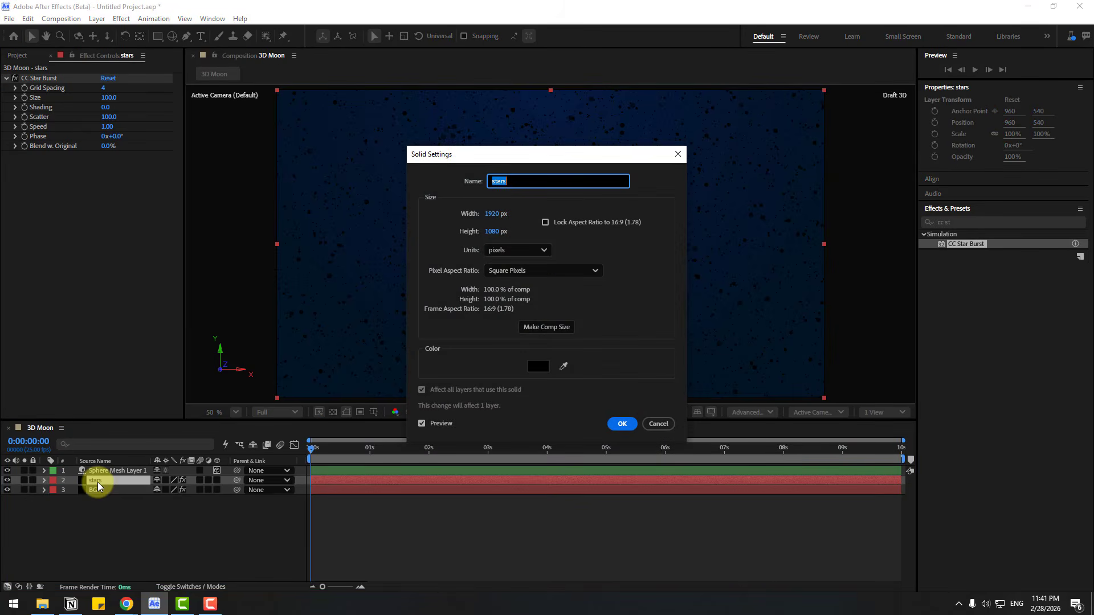
{"action": "left_click", "coordinate": [535, 367]}
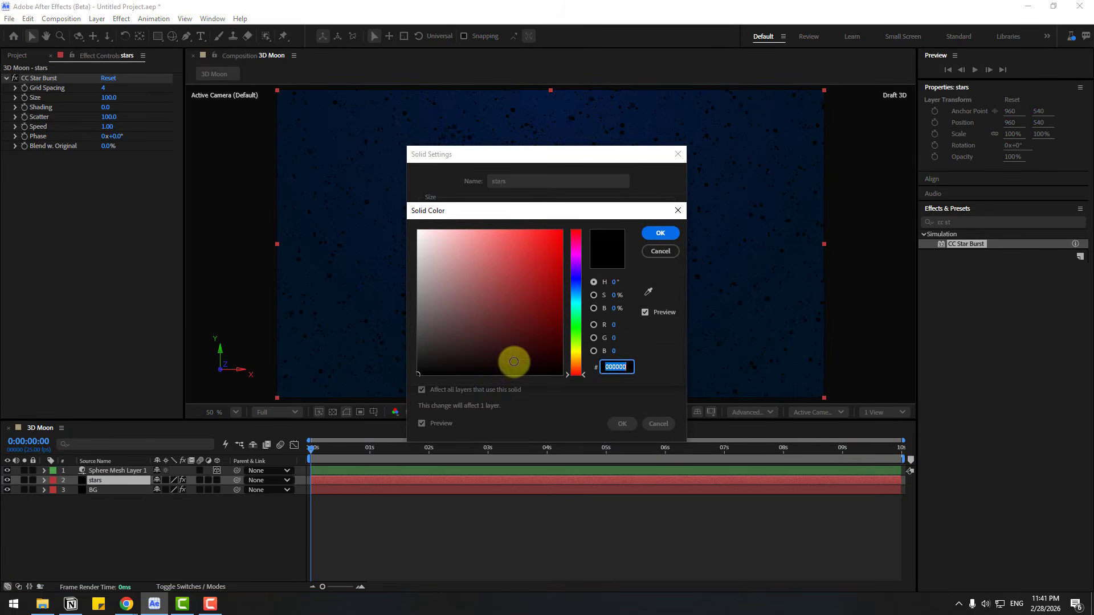
{"action": "left_click", "coordinate": [420, 230]}
{"action": "left_click", "coordinate": [659, 232]}
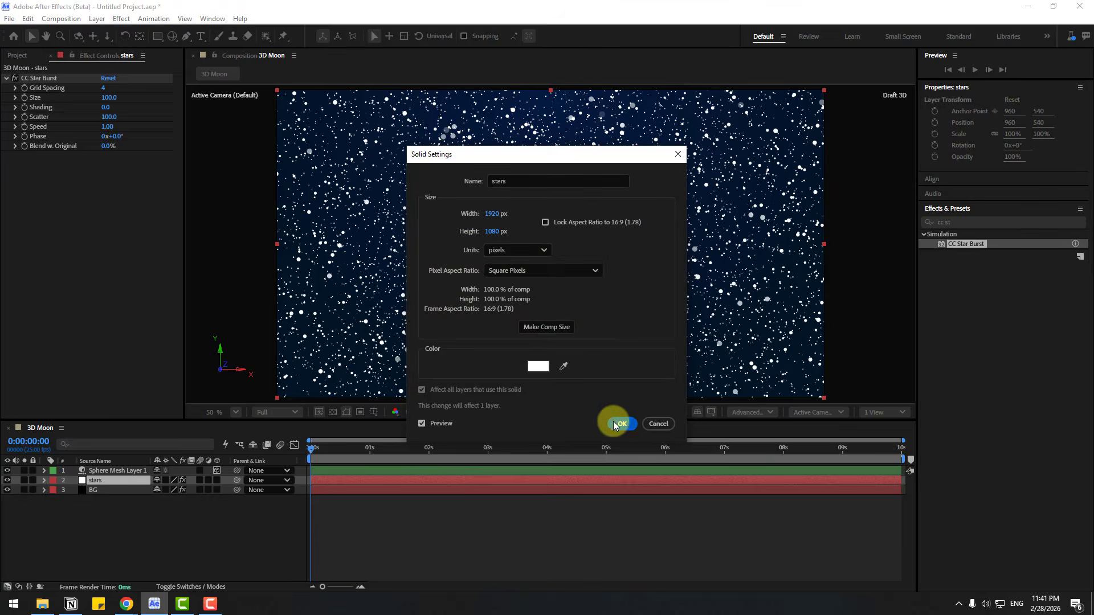
{"action": "left_click", "coordinate": [621, 424]}
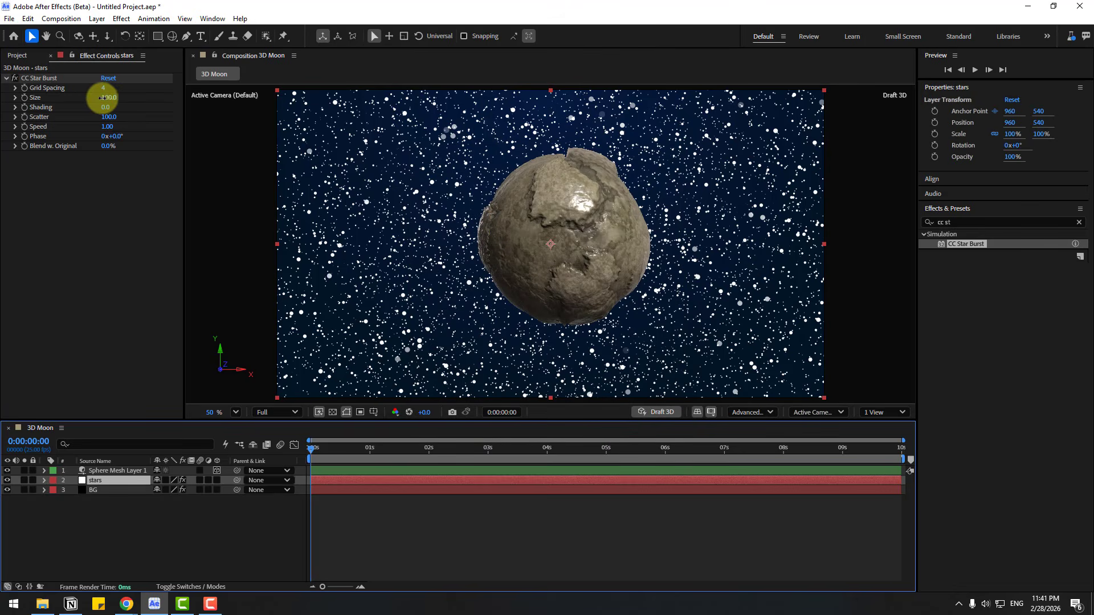
Step: Set the CC Star Burst Size to 37 and Speed to 0.01 on the stars layer, and preview the motion
{"action": "left_click_drag", "start_coordinate": [103, 97], "coordinate": [70, 98]}
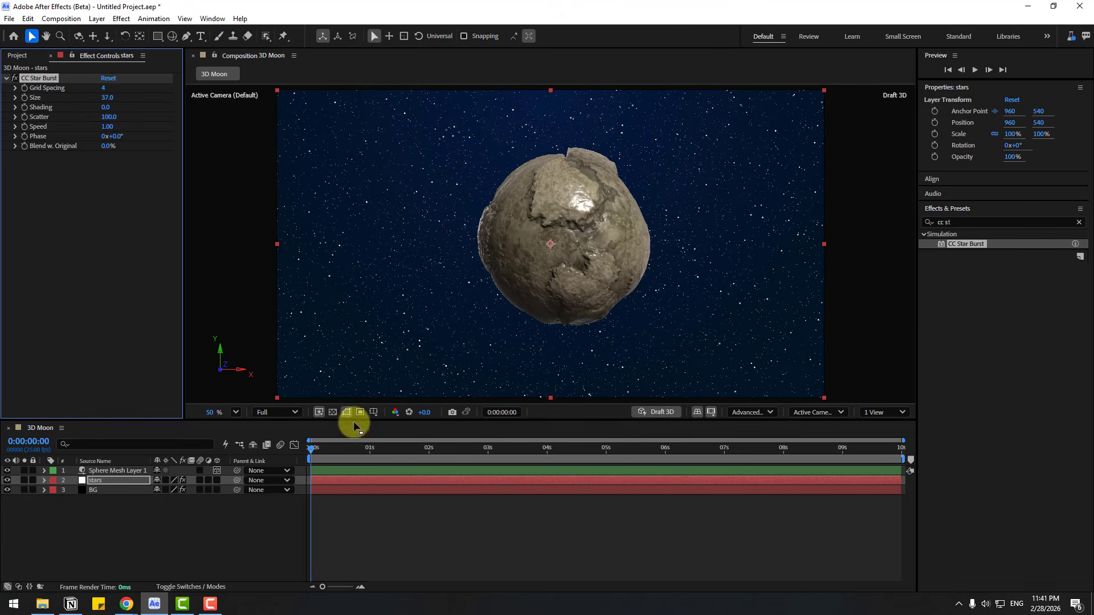
{"action": "left_click", "coordinate": [317, 451]}
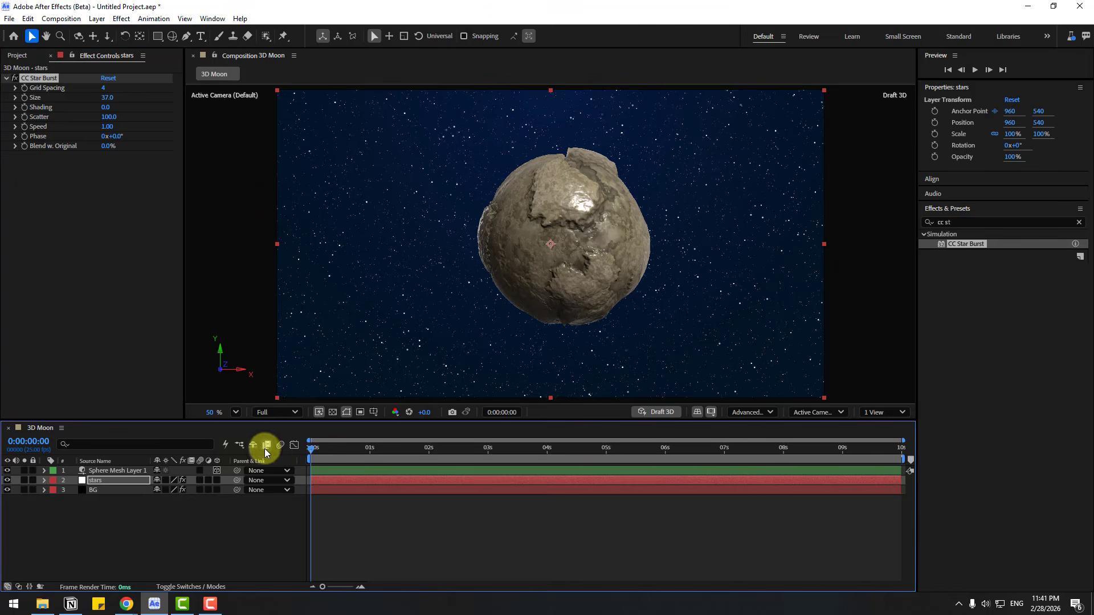
{"action": "left_click", "coordinate": [107, 127]}
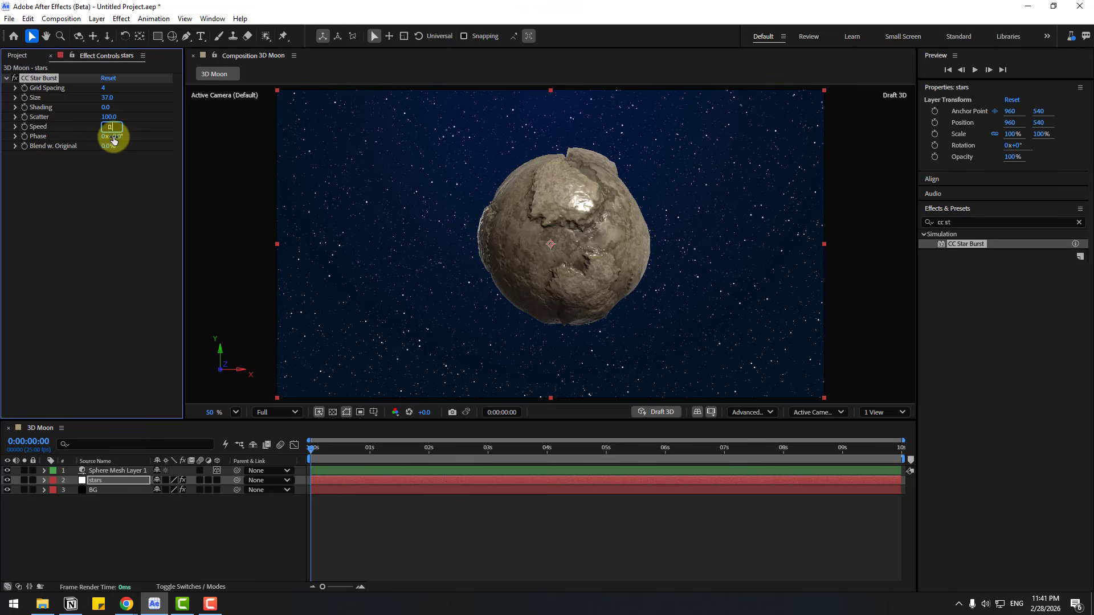
{"action": "key", "text": "space"}
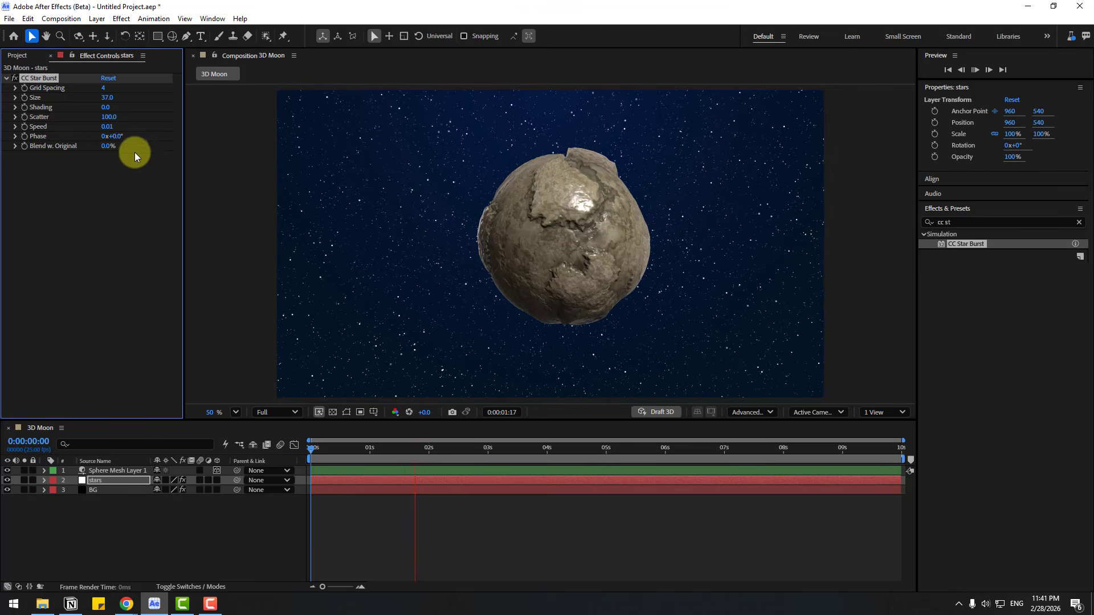
{"action": "key", "text": "space"}
Step: Adjust CC Star Burst to Grid Spacing 3, Size 27, Shading 47, Scatter 138 and Phase 73°, and preview the star field
{"action": "mouse_move", "coordinate": [119, 143]}
{"action": "left_mouse_down"}
{"action": "mouse_move", "coordinate": [156, 141]}
{"action": "mouse_move", "coordinate": [132, 120]}
{"action": "mouse_move", "coordinate": [153, 108]}
{"action": "mouse_move", "coordinate": [72, 108]}
{"action": "mouse_move", "coordinate": [134, 108]}
{"action": "mouse_move", "coordinate": [103, 99]}
{"action": "left_mouse_up"}
{"action": "key", "text": "space"}
{"action": "key", "text": "space"}
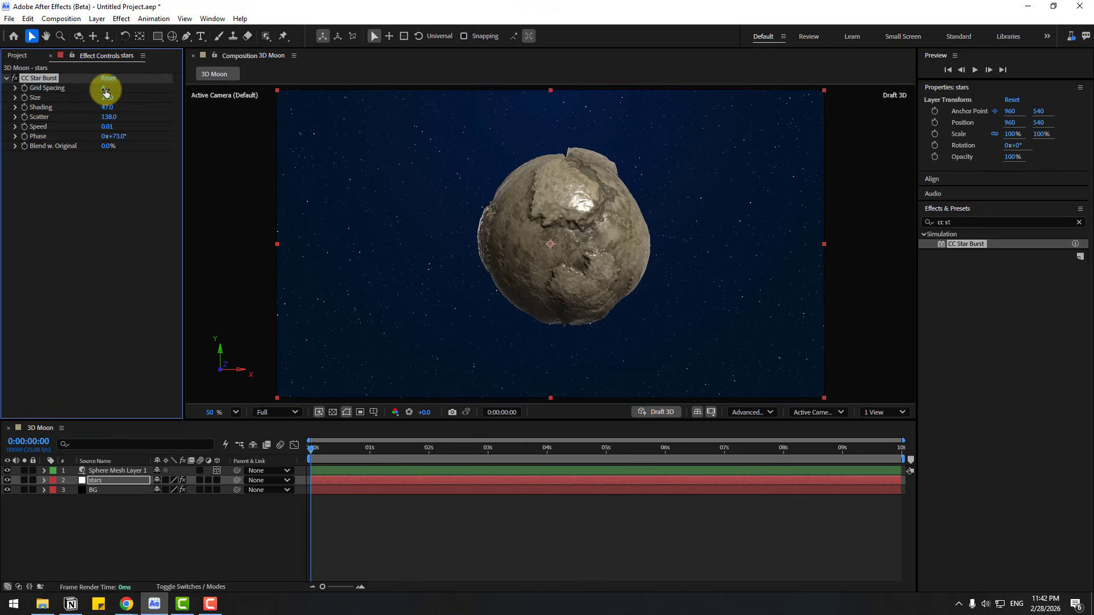
{"action": "mouse_move", "coordinate": [104, 91]}
{"action": "left_mouse_down"}
{"action": "mouse_move", "coordinate": [95, 88]}
{"action": "mouse_move", "coordinate": [101, 99]}
{"action": "left_mouse_up"}
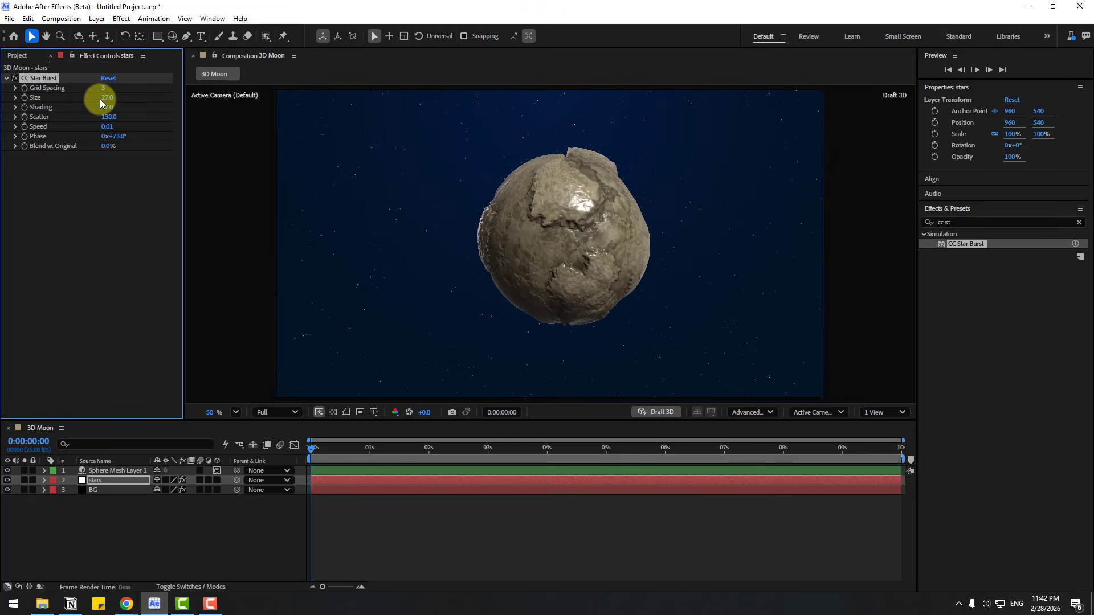
{"action": "key", "text": "space"}
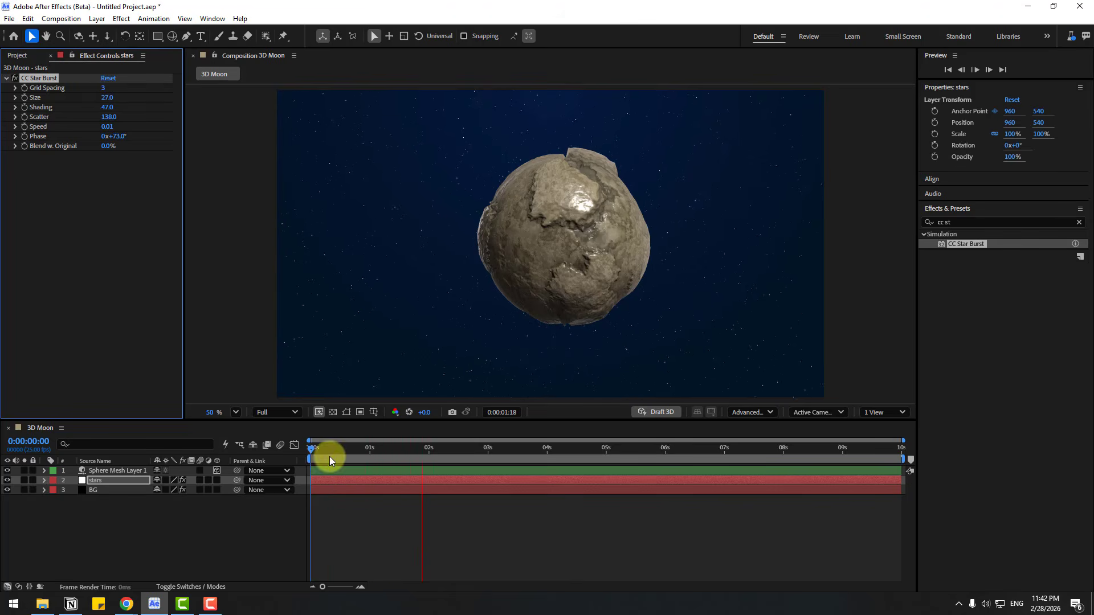
{"action": "left_click", "coordinate": [325, 454]}
Step: Set the sphere's material scale to 26% and its horizontal texture offset to 6%
{"action": "left_click", "coordinate": [100, 471]}
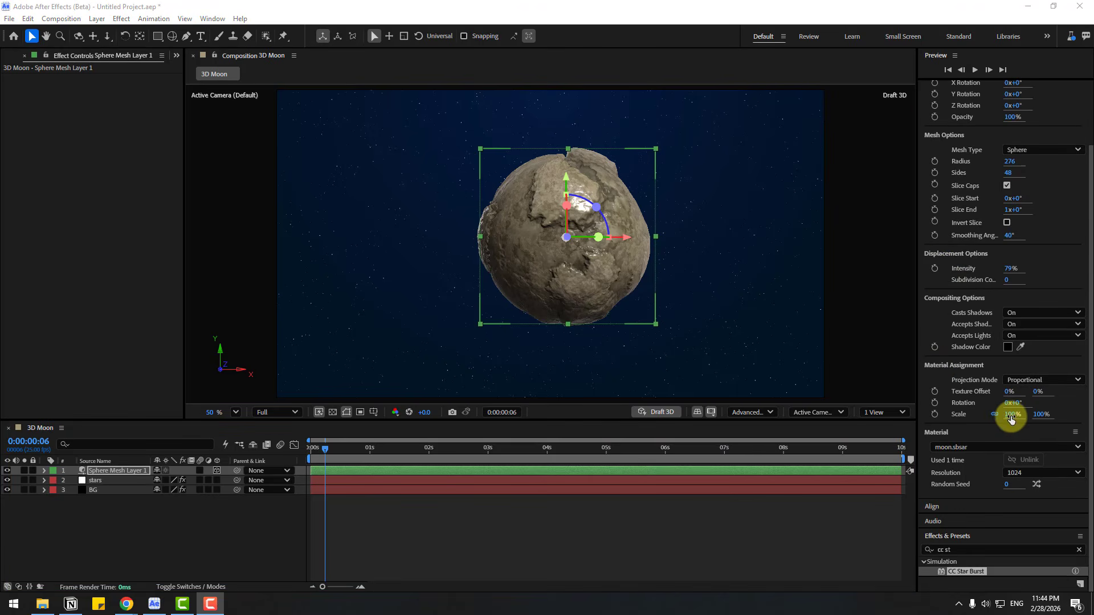
{"action": "left_click_drag", "start_coordinate": [1009, 415], "coordinate": [974, 425]}
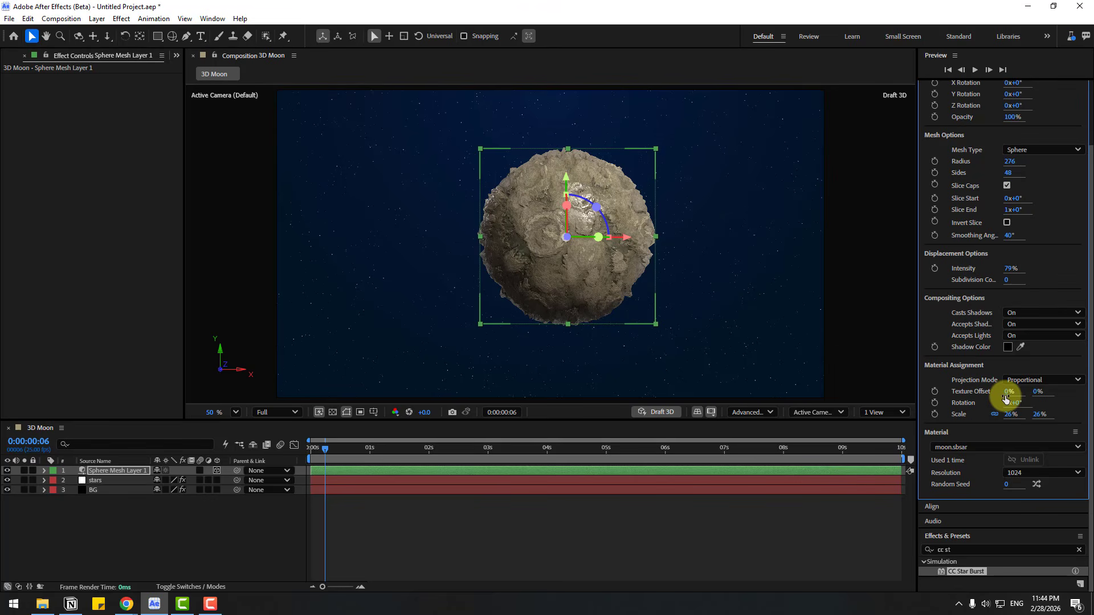
{"action": "left_click_drag", "start_coordinate": [1006, 399], "coordinate": [1009, 394]}
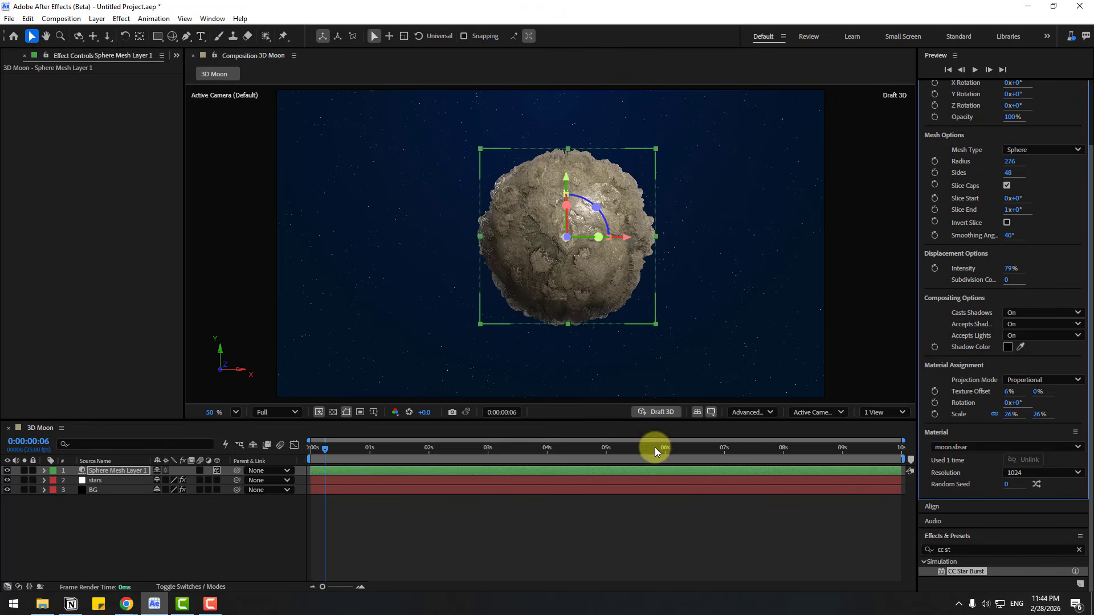
Step: Scale the sphere layer to 232% and move it down into the lower part of the frame
{"action": "left_click", "coordinate": [114, 472]}
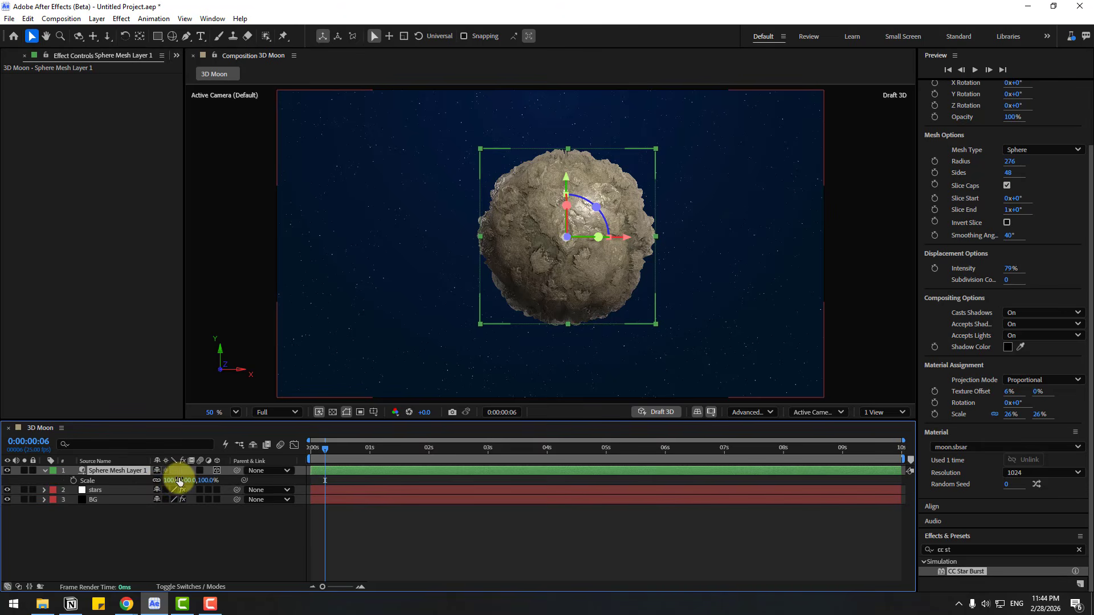
{"action": "key", "text": "s"}
{"action": "left_click_drag", "start_coordinate": [177, 480], "coordinate": [199, 480]}
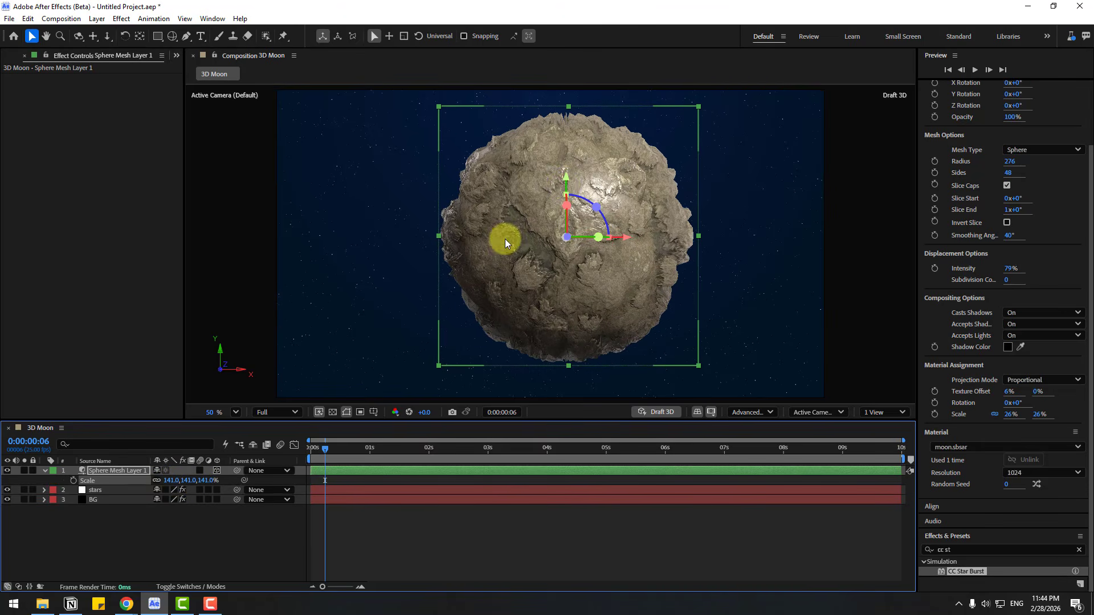
{"action": "left_click_drag", "start_coordinate": [562, 183], "coordinate": [549, 319]}
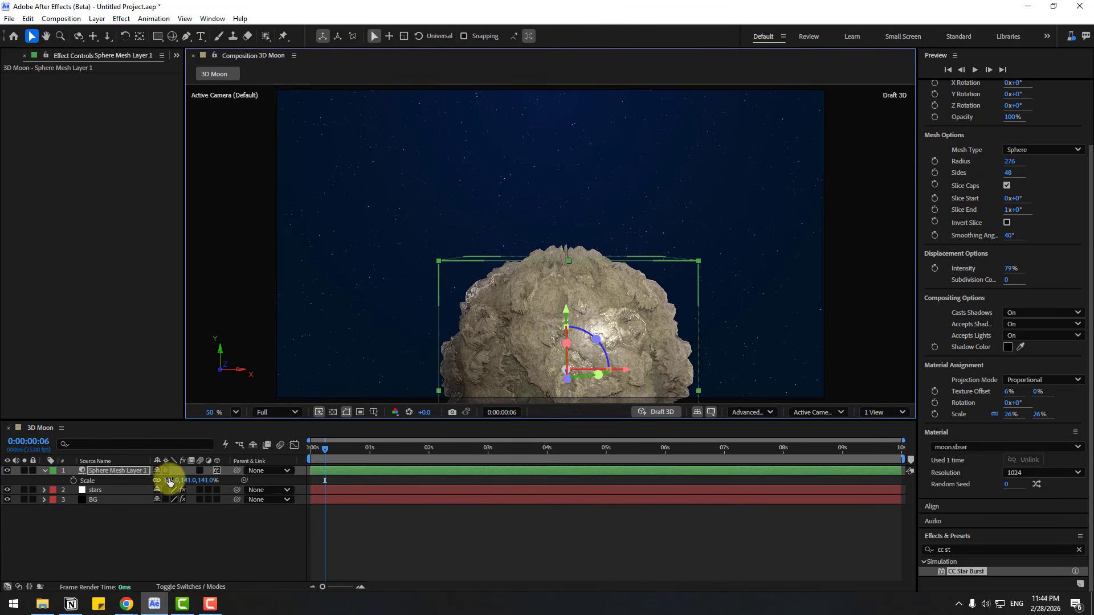
{"action": "left_click_drag", "start_coordinate": [166, 481], "coordinate": [213, 469]}
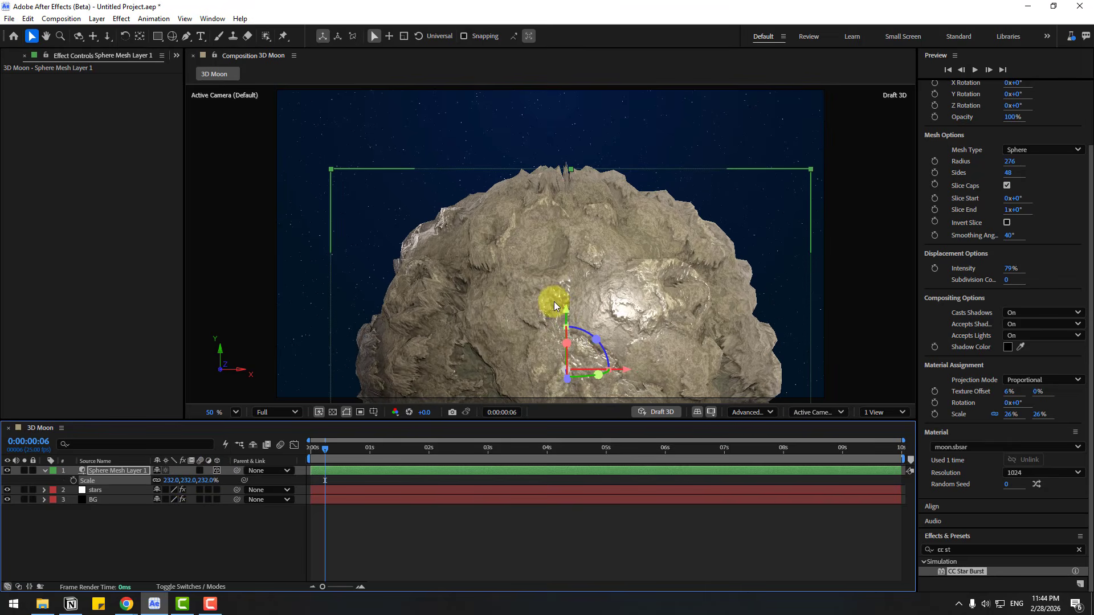
{"action": "left_click_drag", "start_coordinate": [564, 313], "coordinate": [564, 324]}
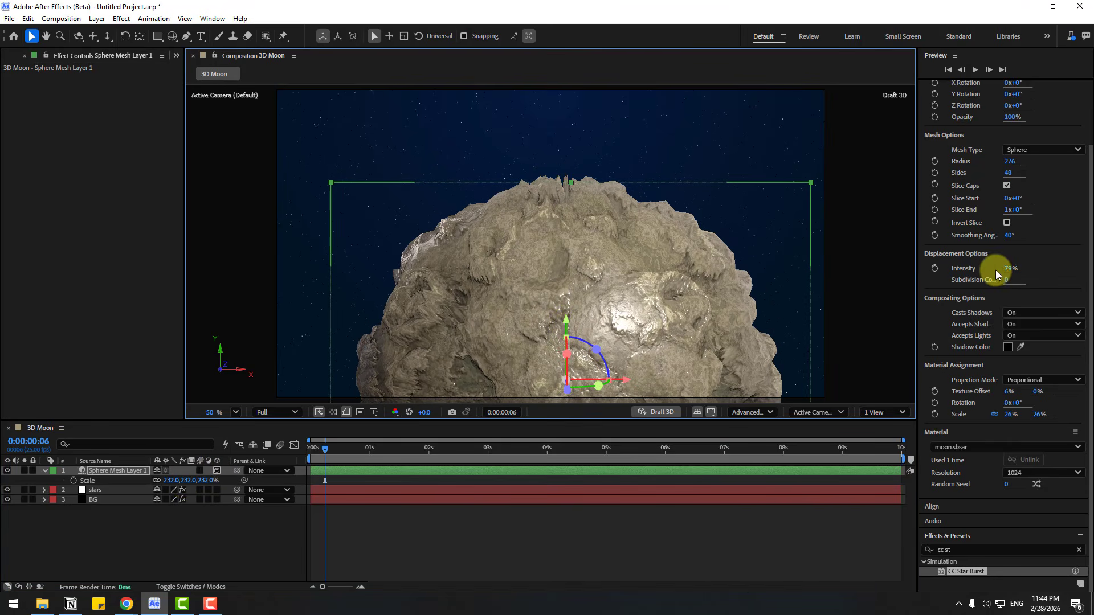
Step: Set the sphere's displacement intensity to 15% and its material scale to 33%
{"action": "left_click_drag", "start_coordinate": [1006, 268], "coordinate": [972, 274]}
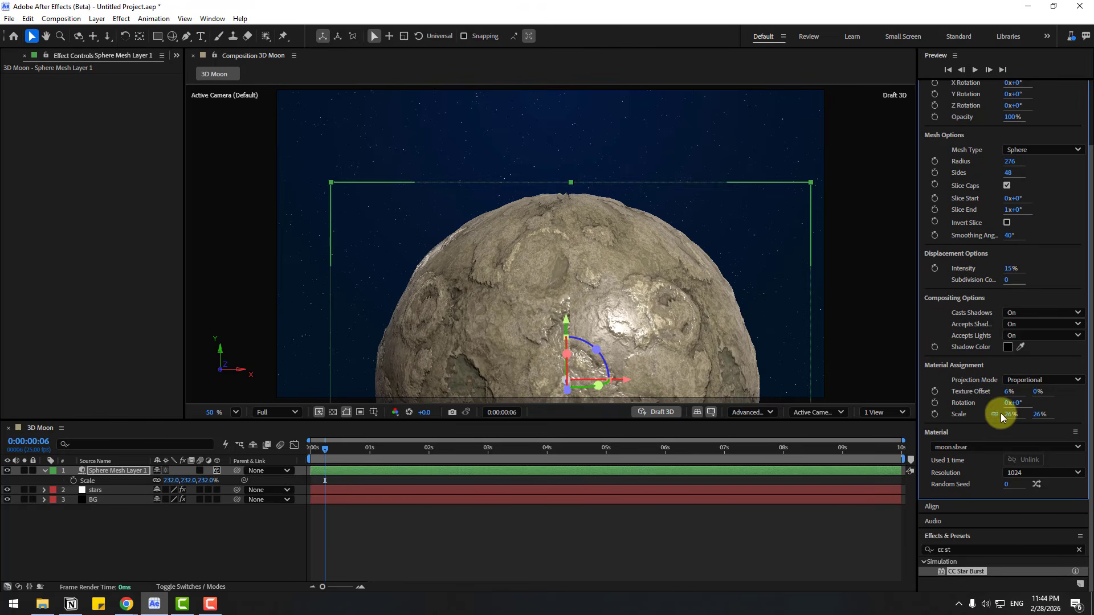
{"action": "left_click_drag", "start_coordinate": [1010, 421], "coordinate": [1016, 418]}
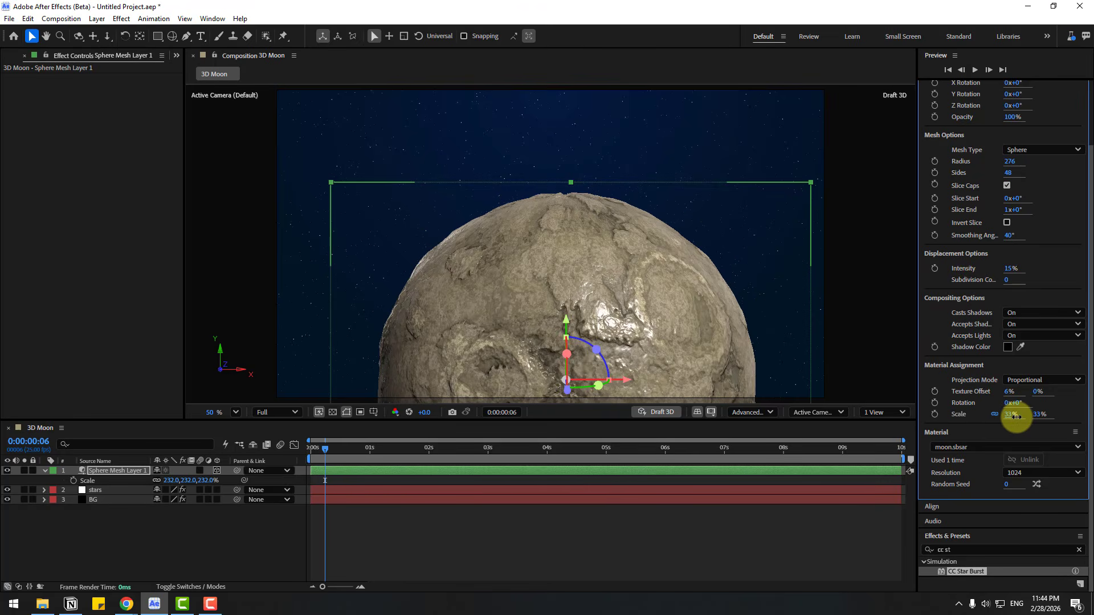
Step: Move the sphere further down so only its upper part rises above the frame's lower edge
{"action": "left_click_drag", "start_coordinate": [566, 320], "coordinate": [553, 379]}
{"action": "scroll", "coordinate": [622, 364], "scroll_direction": "down", "scroll_amount": 1}
{"action": "left_click_drag", "start_coordinate": [622, 365], "coordinate": [594, 286]}
{"action": "left_click_drag", "start_coordinate": [604, 369], "coordinate": [603, 369]}
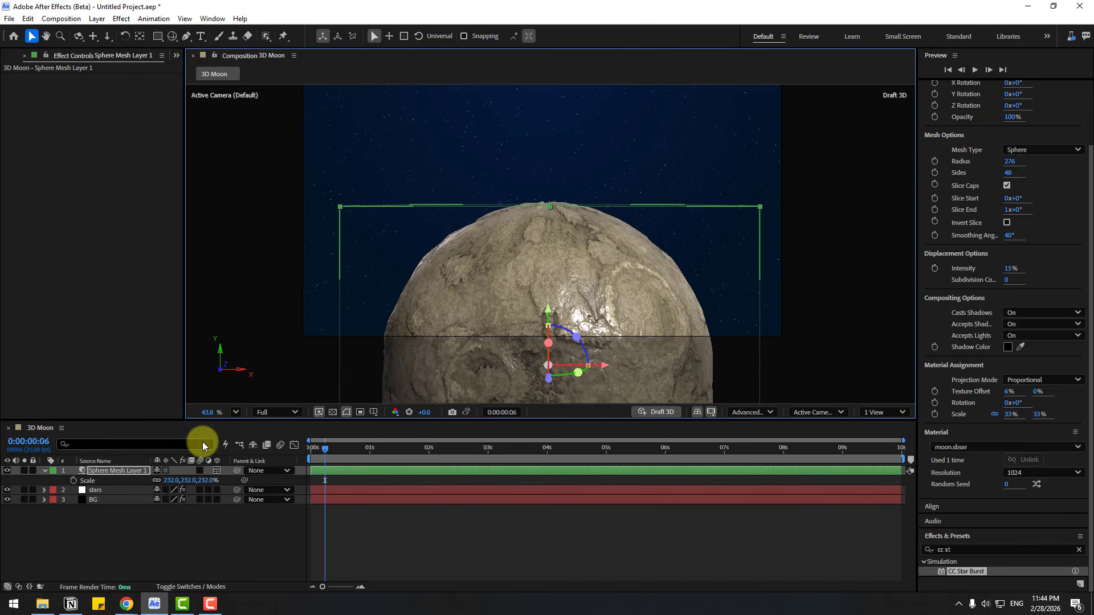
Step: Animate the sphere's X Rotation with keyframes from 0° at 0:00:00:00 to 234° at 0:00:09:24
{"action": "left_click", "coordinate": [93, 480]}
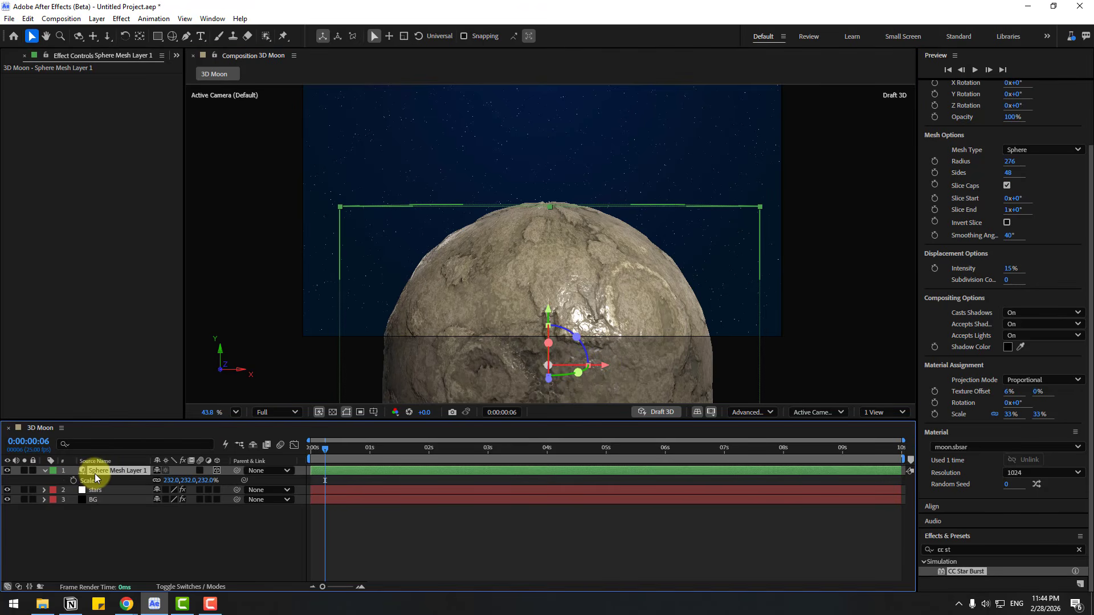
{"action": "key", "text": "r"}
{"action": "left_click", "coordinate": [306, 449]}
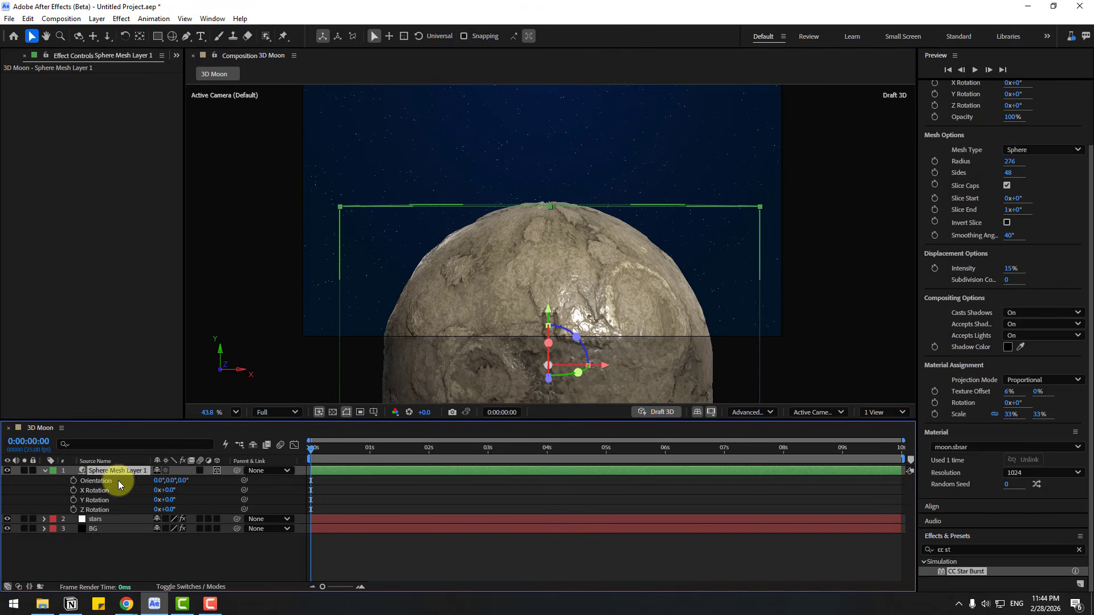
{"action": "left_click", "coordinate": [74, 490]}
{"action": "left_click", "coordinate": [325, 450]}
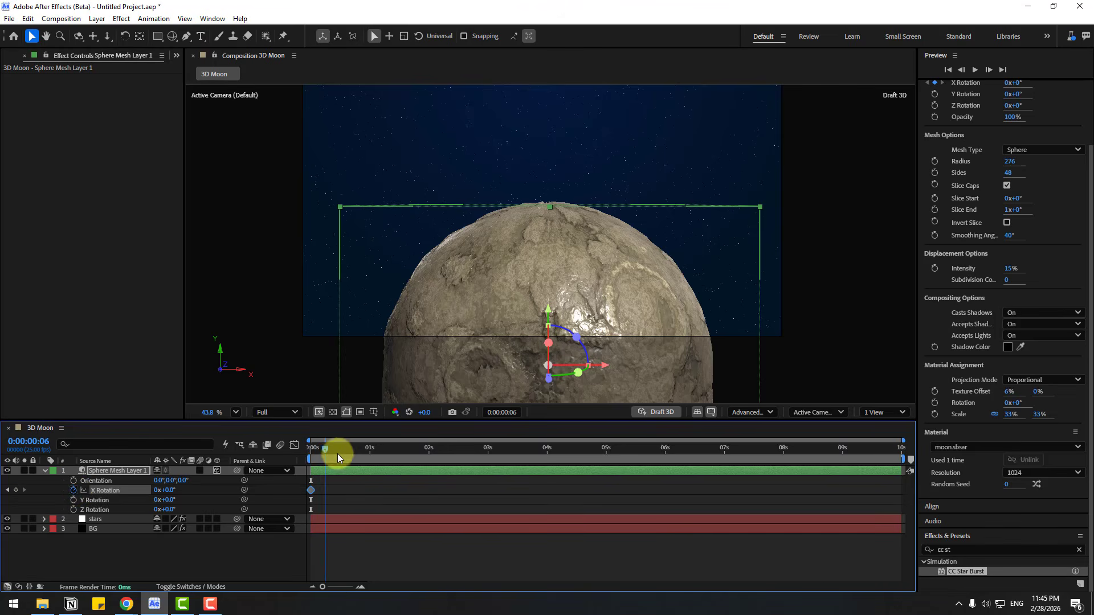
{"action": "left_click_drag", "start_coordinate": [338, 453], "coordinate": [908, 456]}
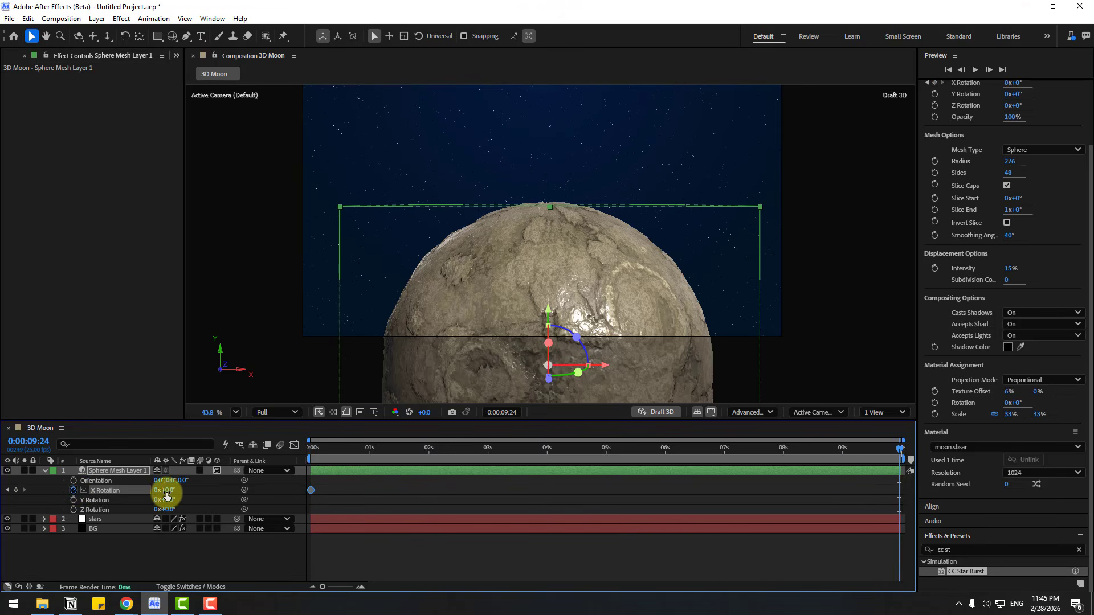
{"action": "left_click_drag", "start_coordinate": [166, 494], "coordinate": [294, 484]}
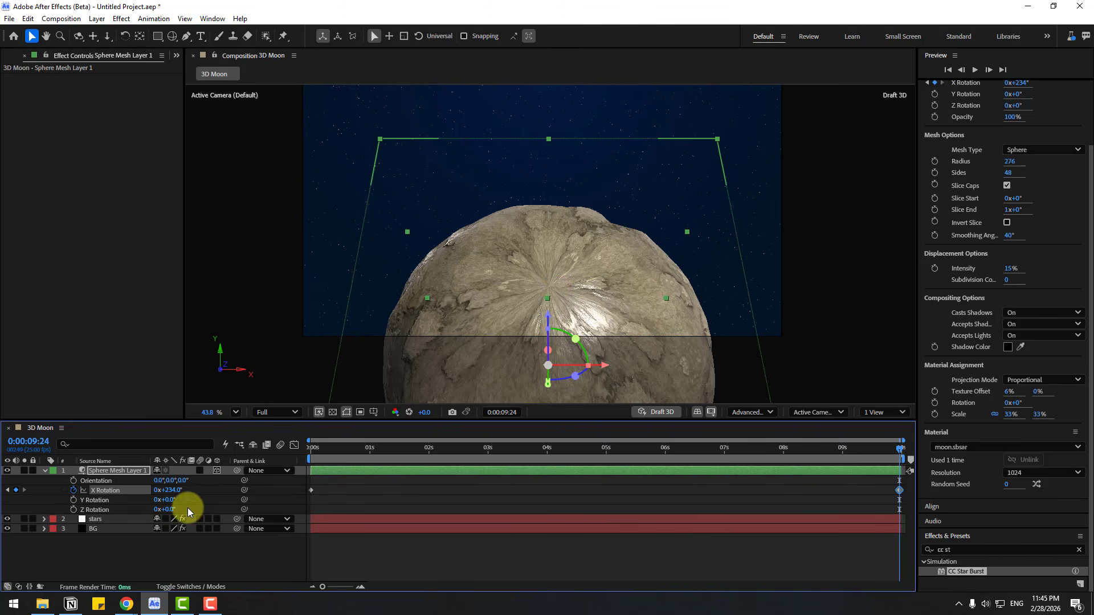
Step: Set the sphere's Z Rotation to 97° and preview the rotation animation from the start
{"action": "left_click_drag", "start_coordinate": [170, 509], "coordinate": [220, 510]}
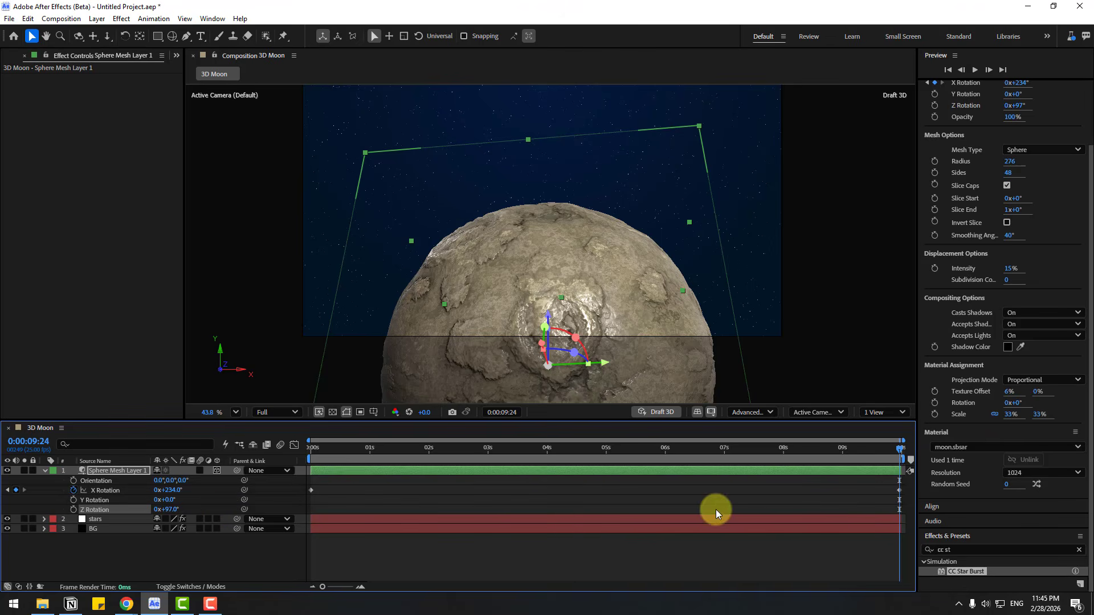
{"action": "left_click_drag", "start_coordinate": [893, 451], "coordinate": [148, 457]}
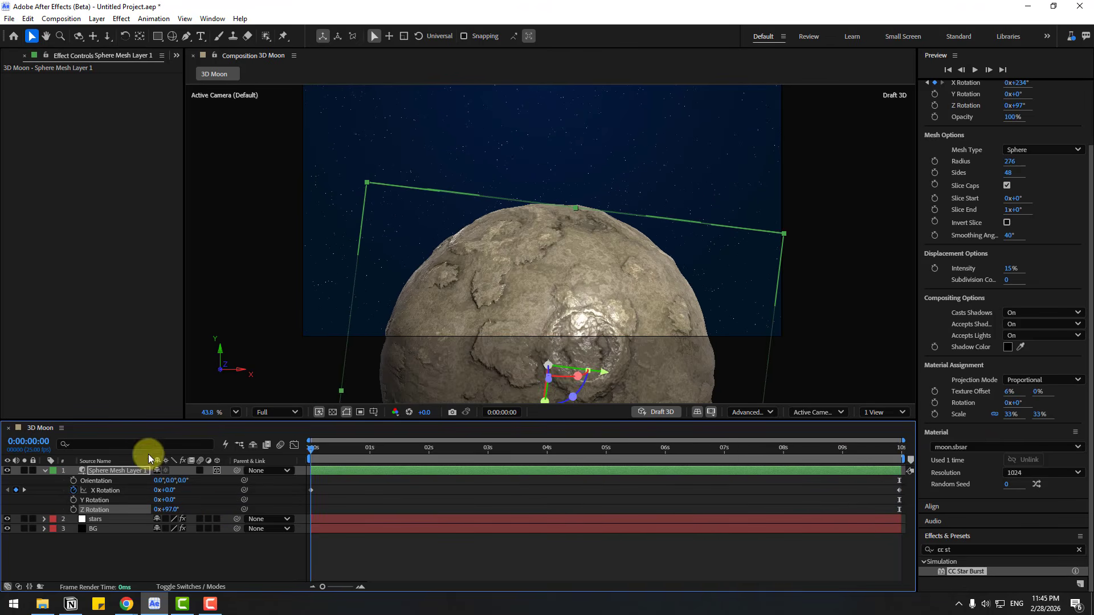
{"action": "key", "text": "space"}
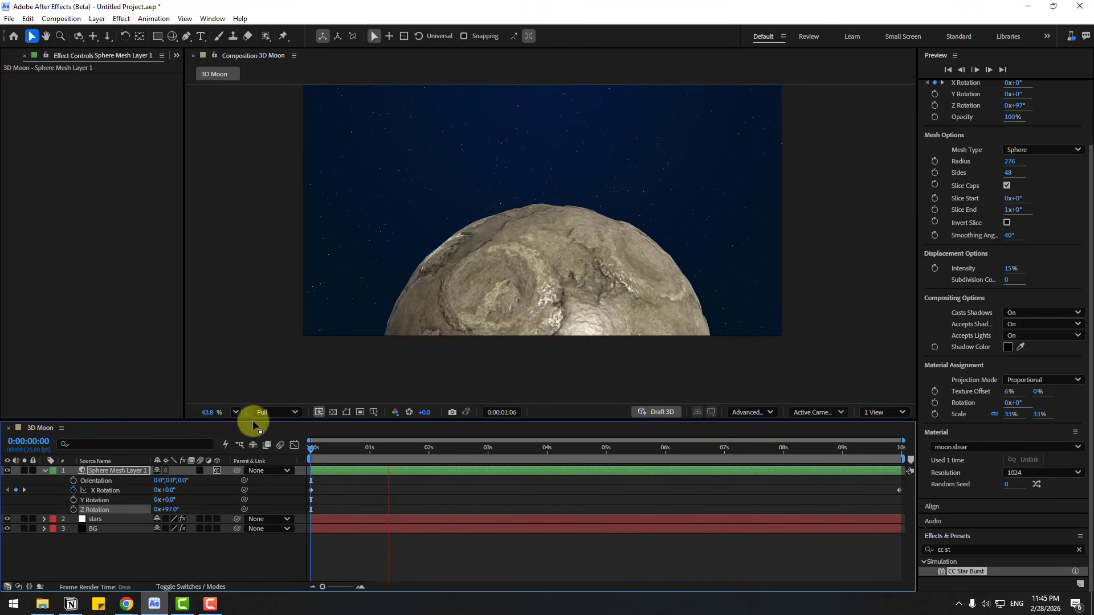
{"action": "left_click", "coordinate": [235, 412]}
{"action": "left_click", "coordinate": [245, 207]}
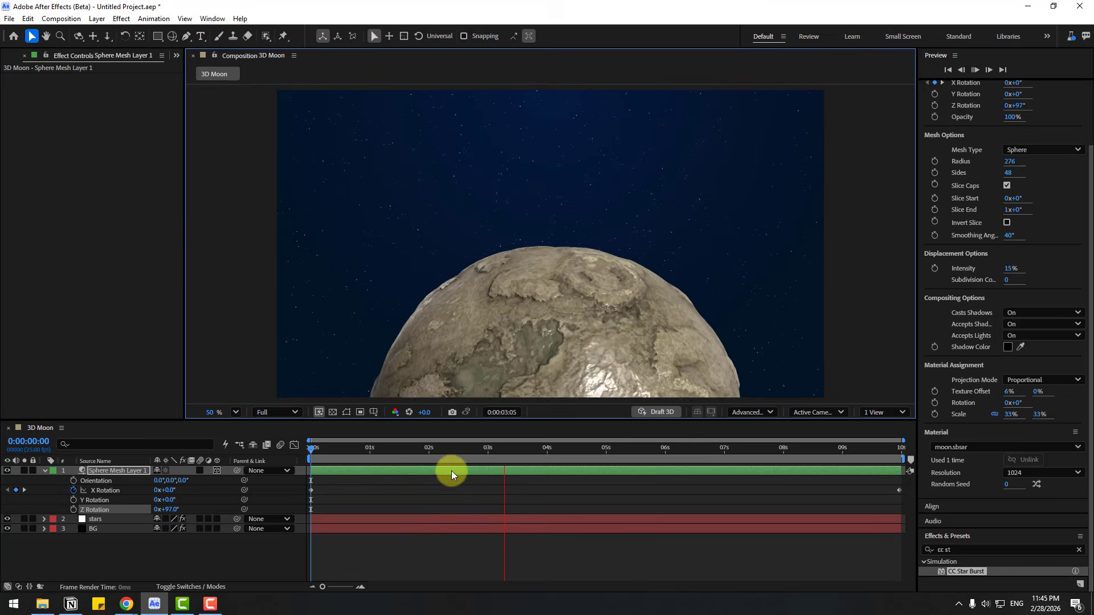
{"action": "key", "text": "space"}
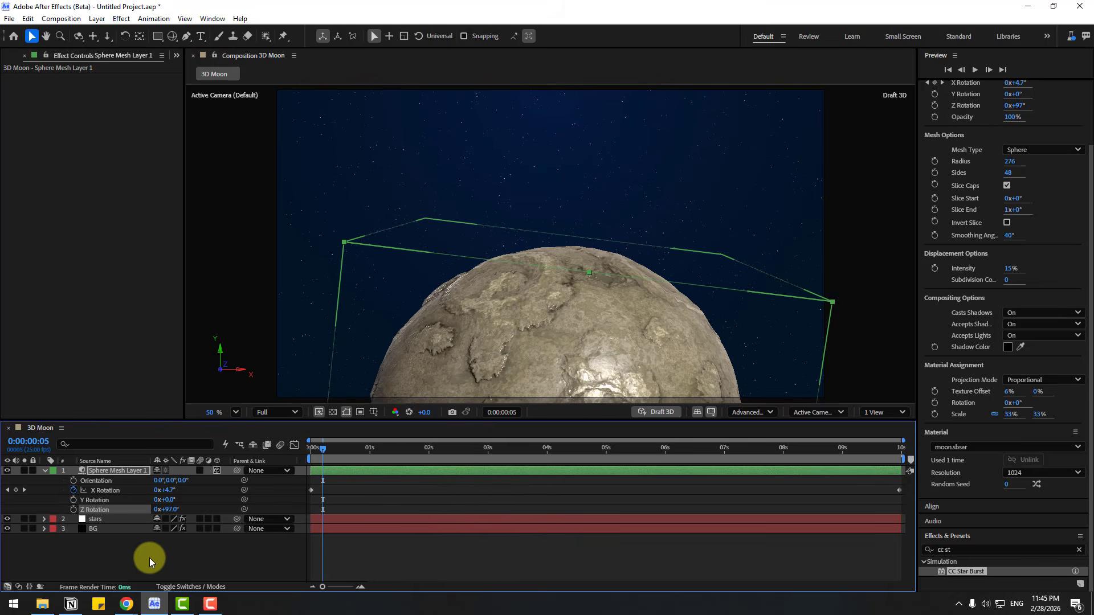
Step: Add an Environment light at 100% intensity with shadow casting enabled
{"action": "left_click", "coordinate": [129, 565]}
{"action": "right_click", "coordinate": [94, 562]}
{"action": "mouse_move", "coordinate": [189, 428]}
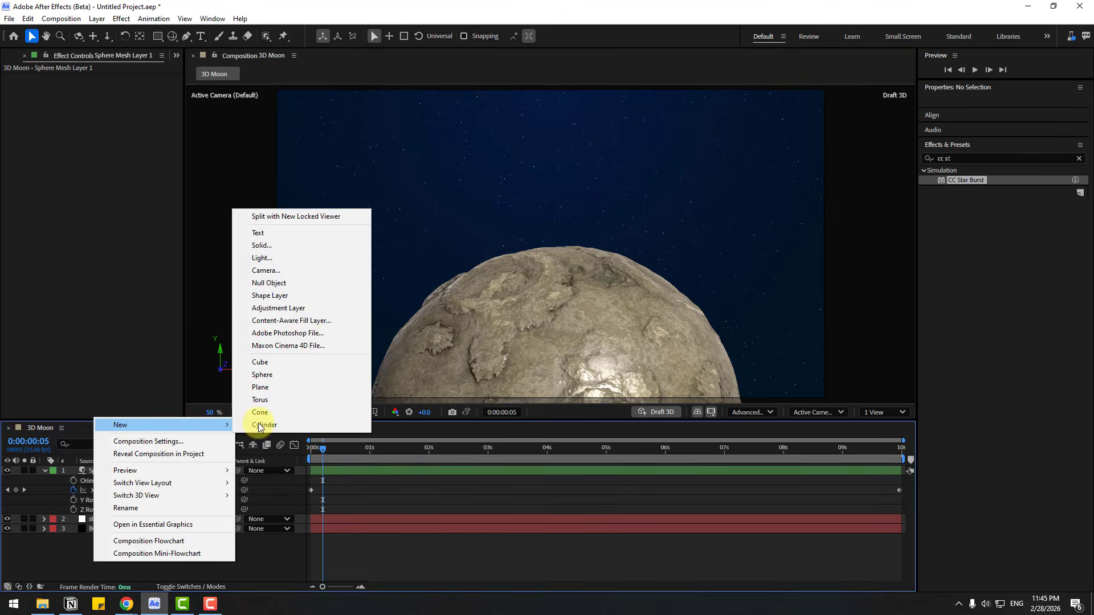
{"action": "left_click", "coordinate": [263, 257]}
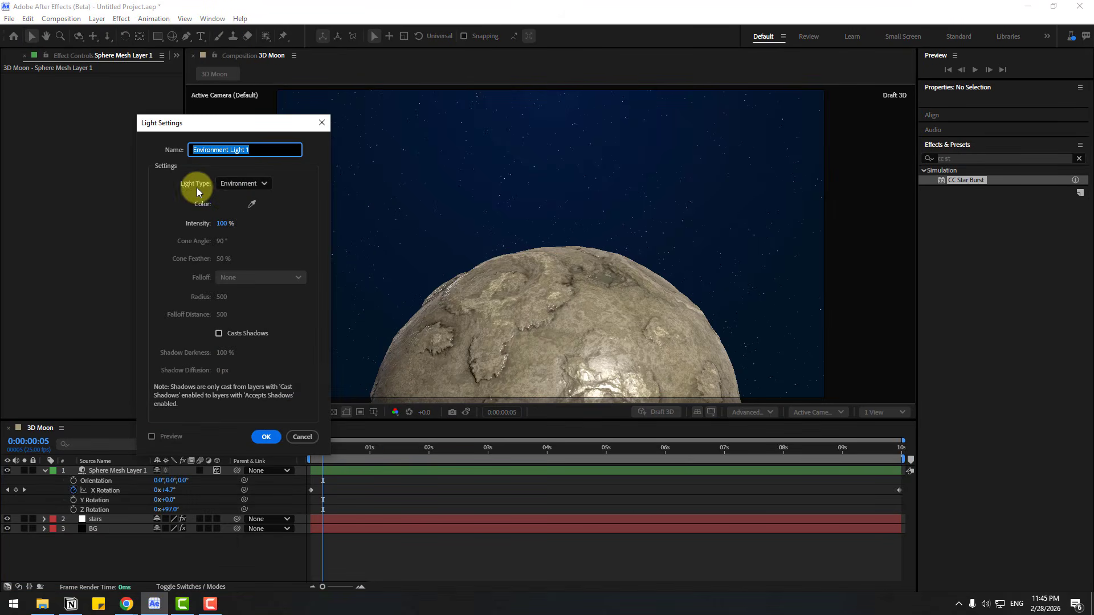
{"action": "left_click", "coordinate": [218, 333]}
{"action": "left_click", "coordinate": [264, 438]}
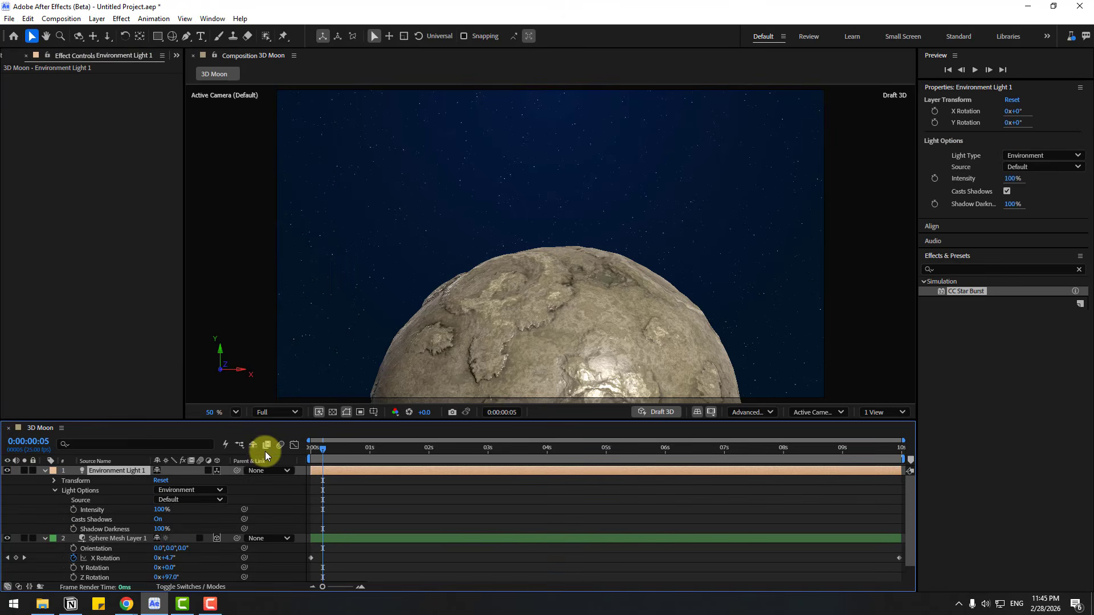
Step: Import courtyard.exr as footage from Blender 4.0's datafiles/studiolights/world folder
{"action": "left_click", "coordinate": [2, 56]}
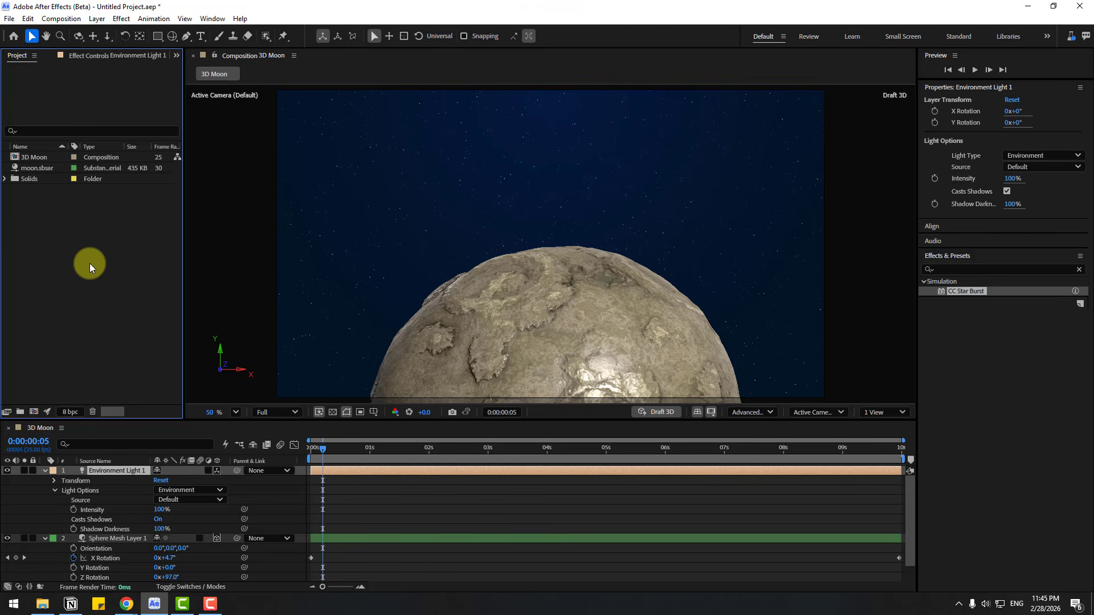
{"action": "right_click", "coordinate": [78, 225]}
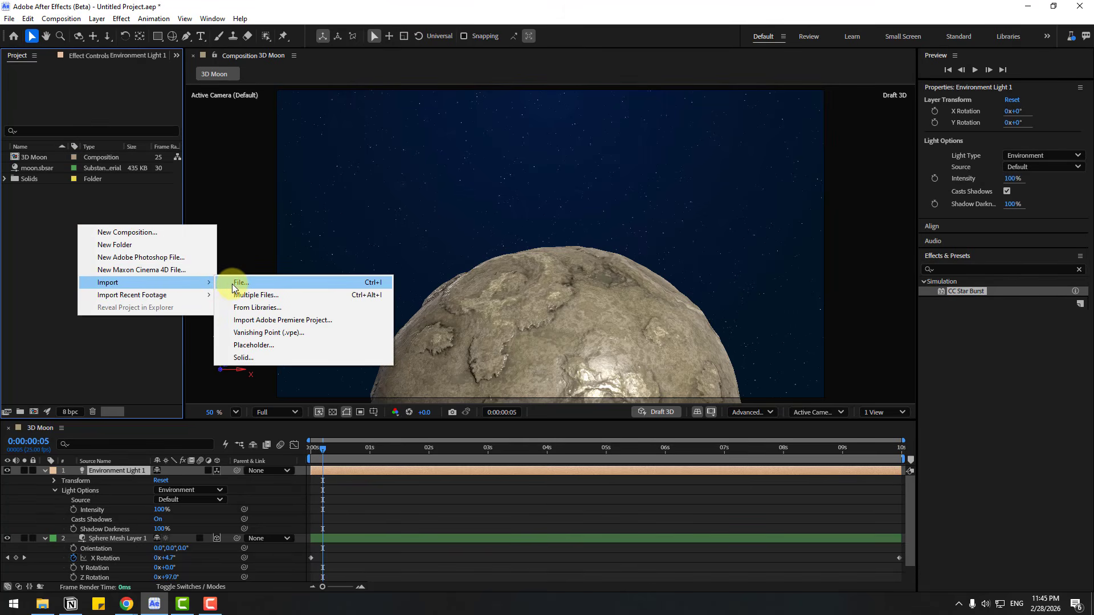
{"action": "left_click", "coordinate": [232, 283]}
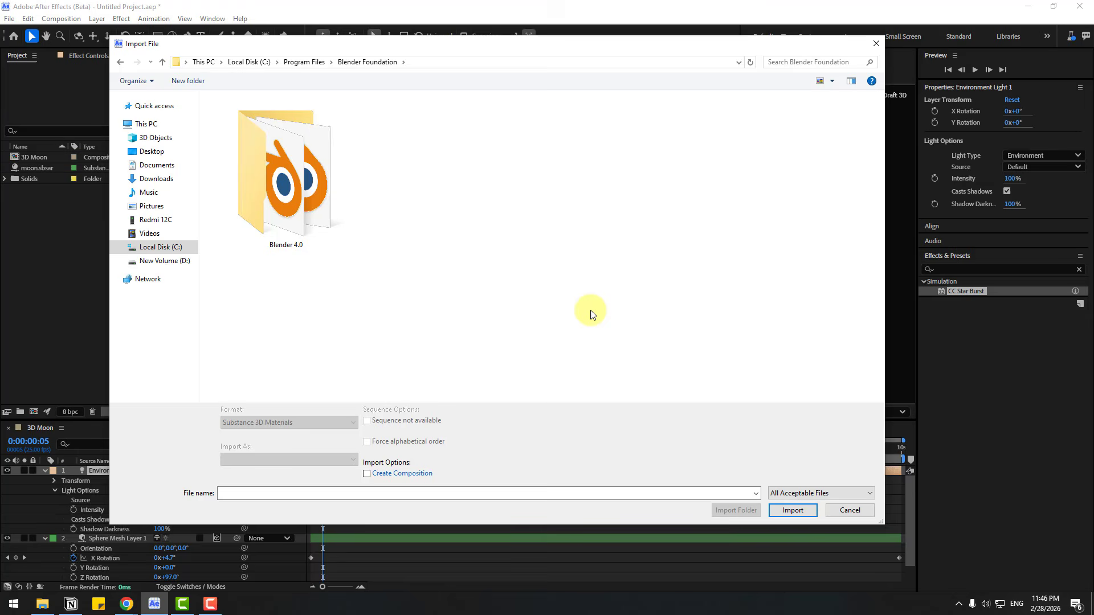
{"action": "double_click", "coordinate": [289, 172]}
{"action": "double_click", "coordinate": [231, 114]}
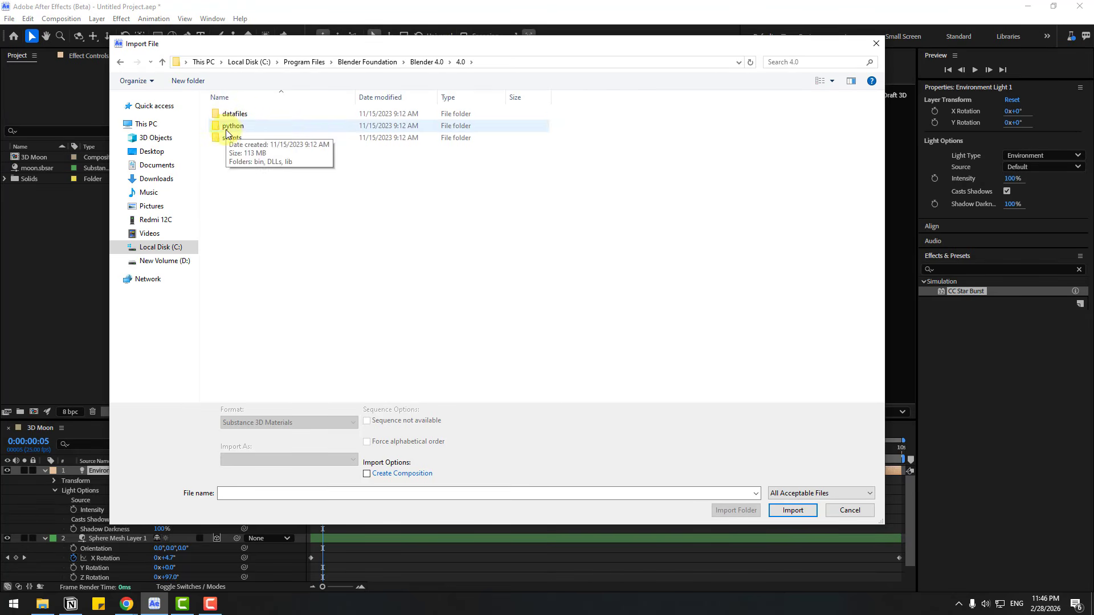
{"action": "double_click", "coordinate": [232, 116]}
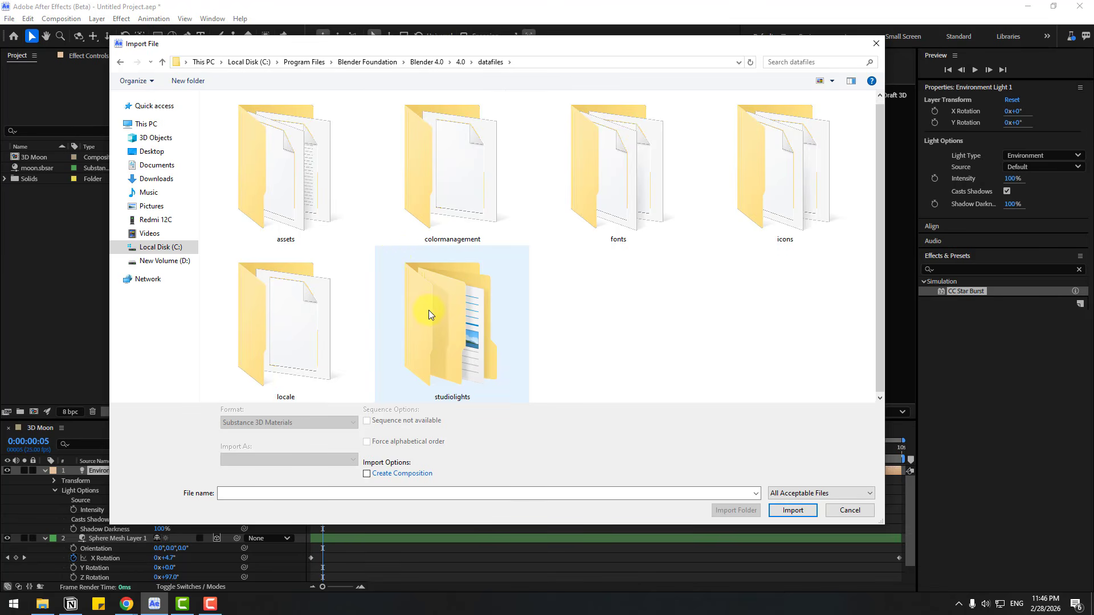
{"action": "double_click", "coordinate": [429, 310]}
{"action": "left_click", "coordinate": [231, 138]}
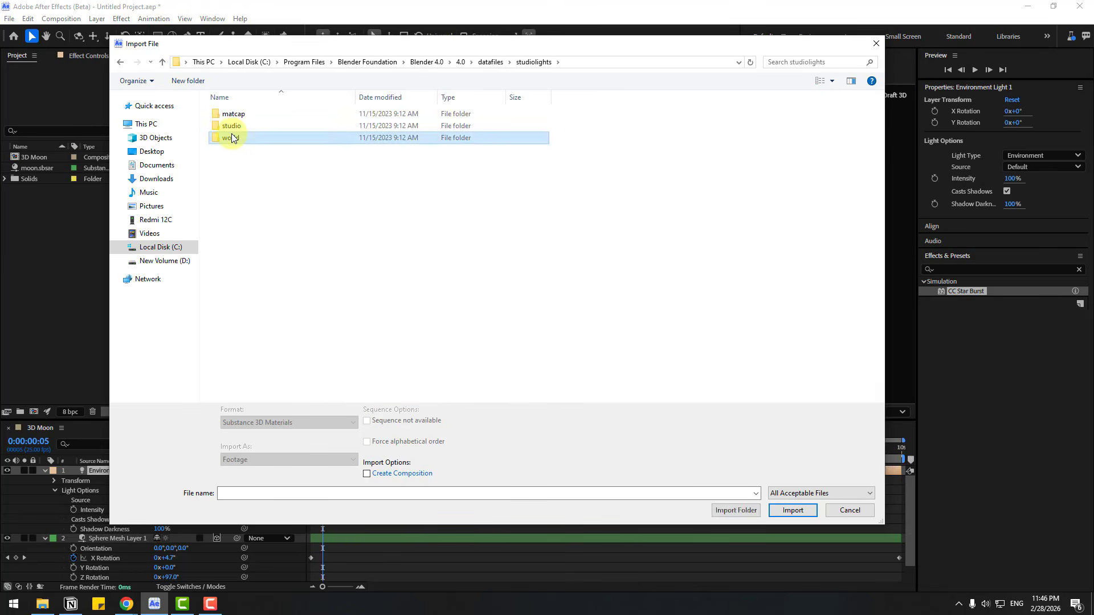
{"action": "double_click", "coordinate": [231, 137]}
{"action": "left_click", "coordinate": [308, 149]}
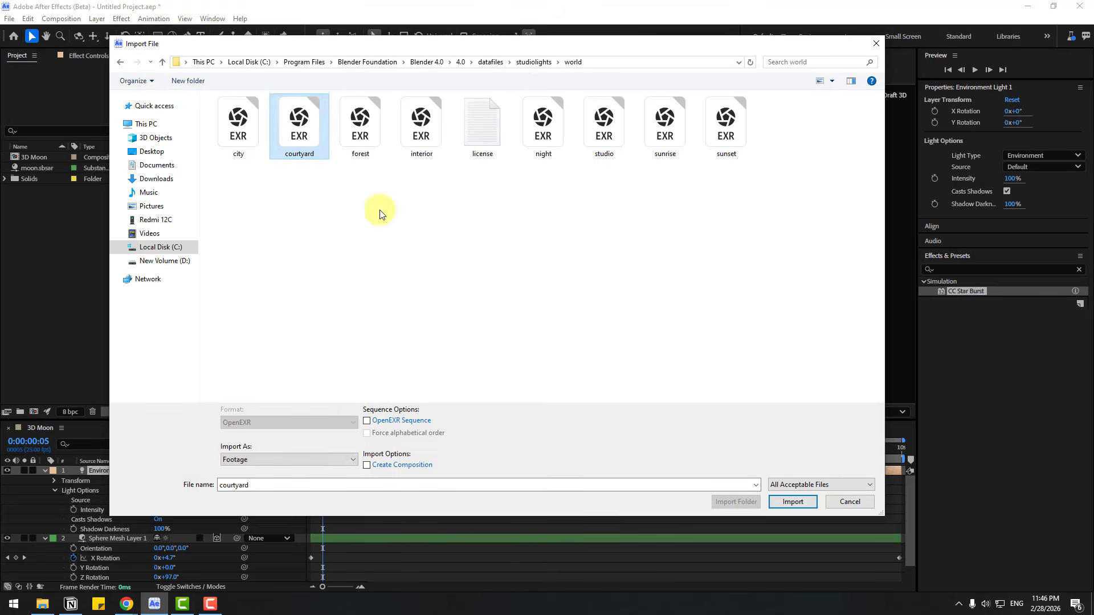
{"action": "left_click", "coordinate": [795, 501]}
Step: Add courtyard.exr to the composition as a hidden top layer and use it as the environment light's source
{"action": "left_click_drag", "start_coordinate": [48, 166], "coordinate": [97, 470]}
{"action": "left_click", "coordinate": [6, 471]}
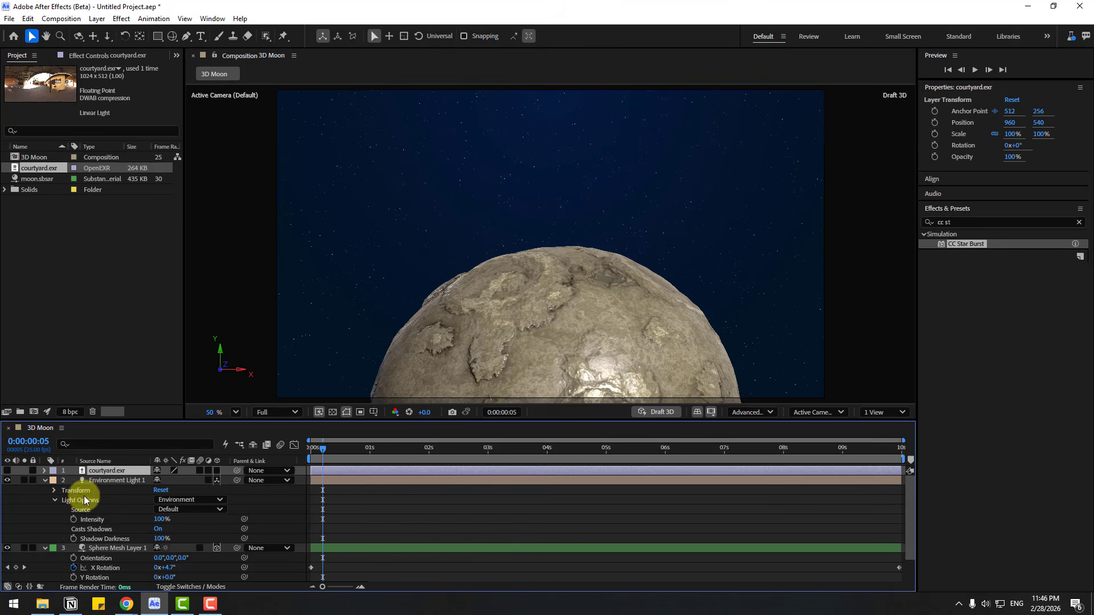
{"action": "left_click", "coordinate": [101, 479]}
{"action": "left_click", "coordinate": [163, 509]}
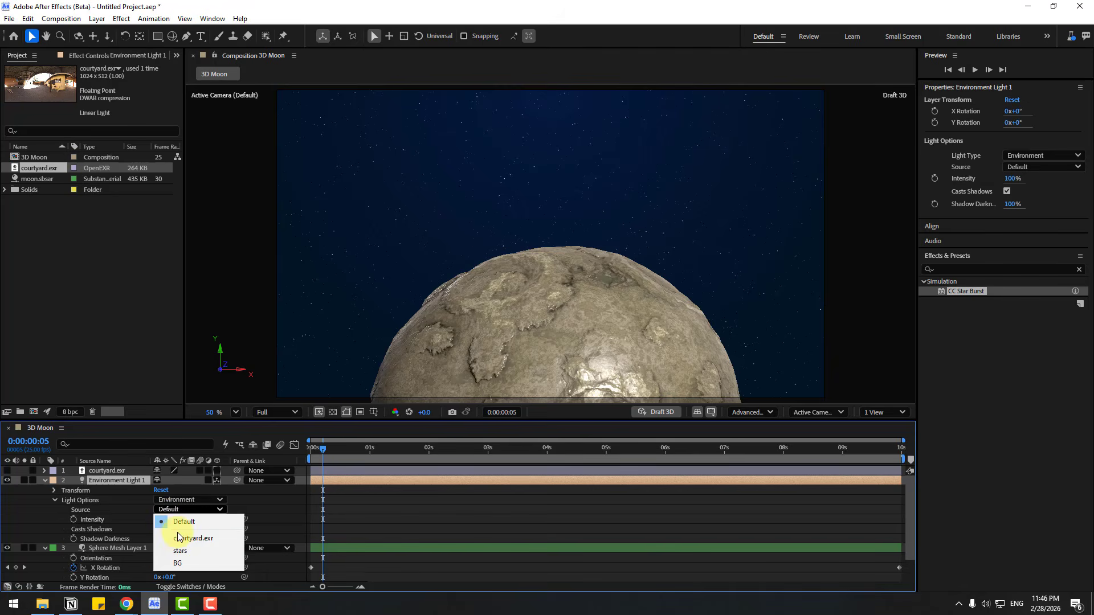
{"action": "left_click", "coordinate": [176, 537]}
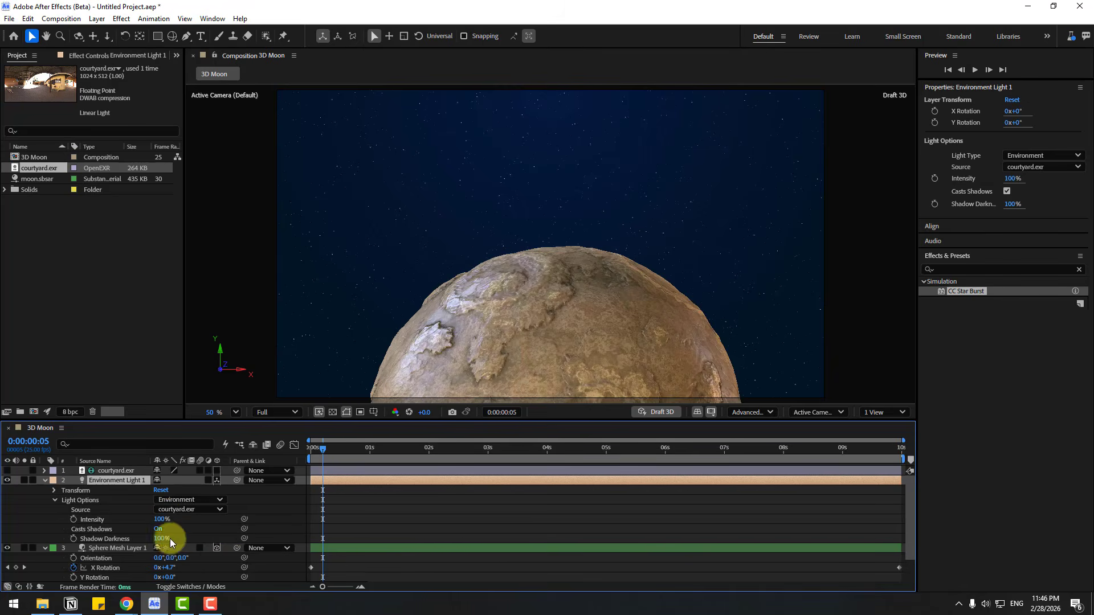
Step: Set the environment light's X Rotation to 30°, Y Rotation to 55°, intensity to 84% and shadow darkness to 101%
{"action": "key", "text": "Home"}
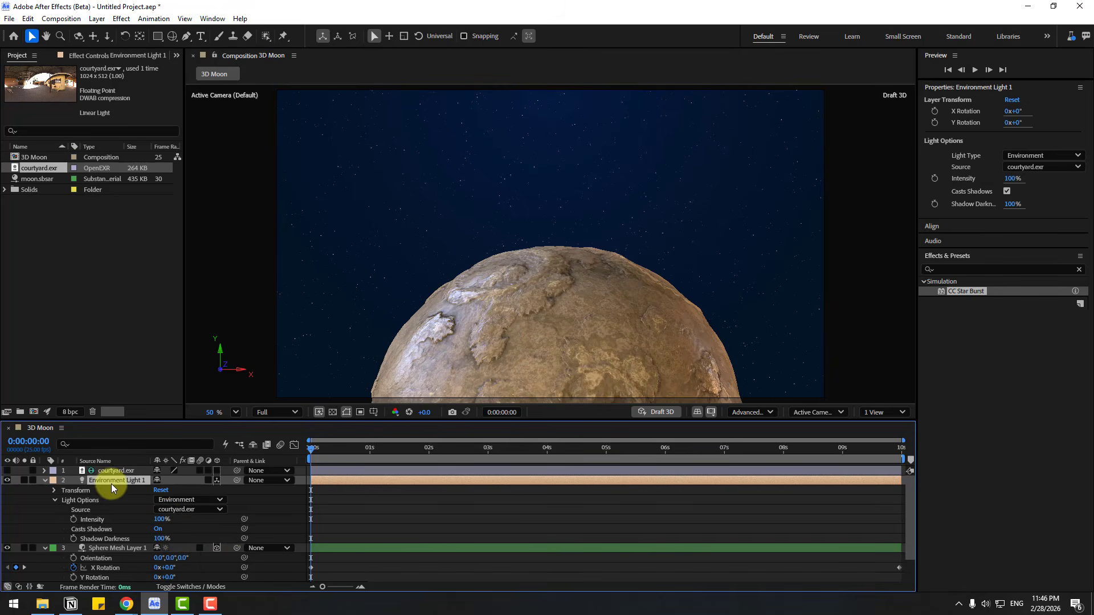
{"action": "left_click", "coordinate": [53, 490]}
{"action": "mouse_move", "coordinate": [163, 509]}
{"action": "left_mouse_down"}
{"action": "mouse_move", "coordinate": [213, 496]}
{"action": "mouse_move", "coordinate": [146, 498]}
{"action": "mouse_move", "coordinate": [171, 499]}
{"action": "left_mouse_up"}
{"action": "mouse_move", "coordinate": [309, 451]}
{"action": "left_mouse_down"}
{"action": "mouse_move", "coordinate": [376, 453]}
{"action": "mouse_move", "coordinate": [303, 454]}
{"action": "left_mouse_up"}
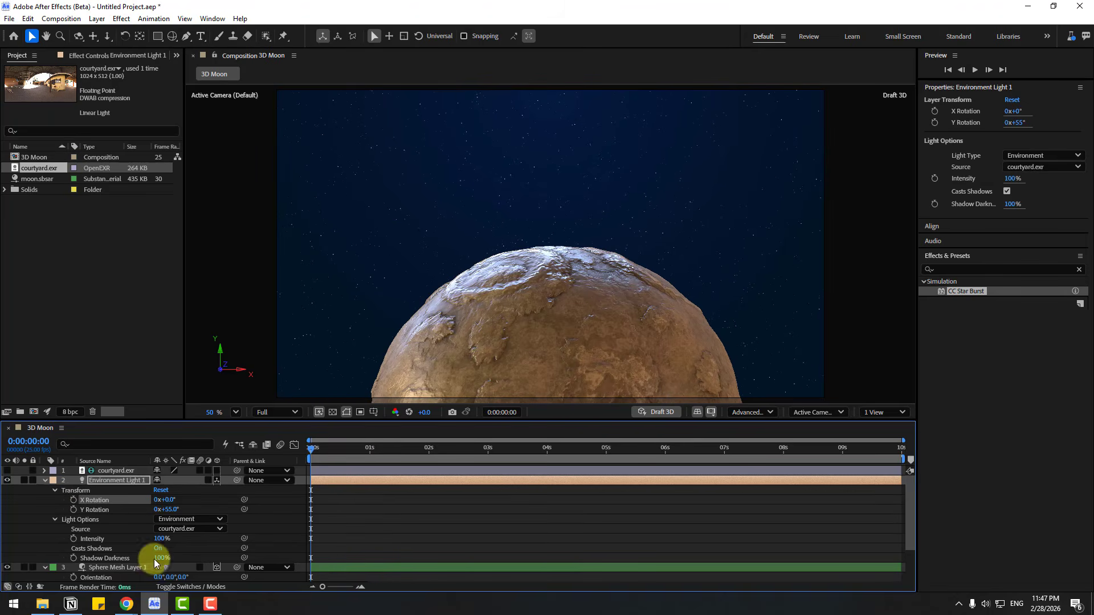
{"action": "mouse_move", "coordinate": [164, 538]}
{"action": "left_mouse_down"}
{"action": "mouse_move", "coordinate": [139, 544]}
{"action": "mouse_move", "coordinate": [170, 559]}
{"action": "left_mouse_up"}
{"action": "left_click_drag", "start_coordinate": [170, 500], "coordinate": [186, 500]}
Step: Preview the relit moon animation from the start, then park the playhead at 0:00:01:07
{"action": "left_click_drag", "start_coordinate": [334, 453], "coordinate": [234, 463]}
{"action": "key", "text": "space"}
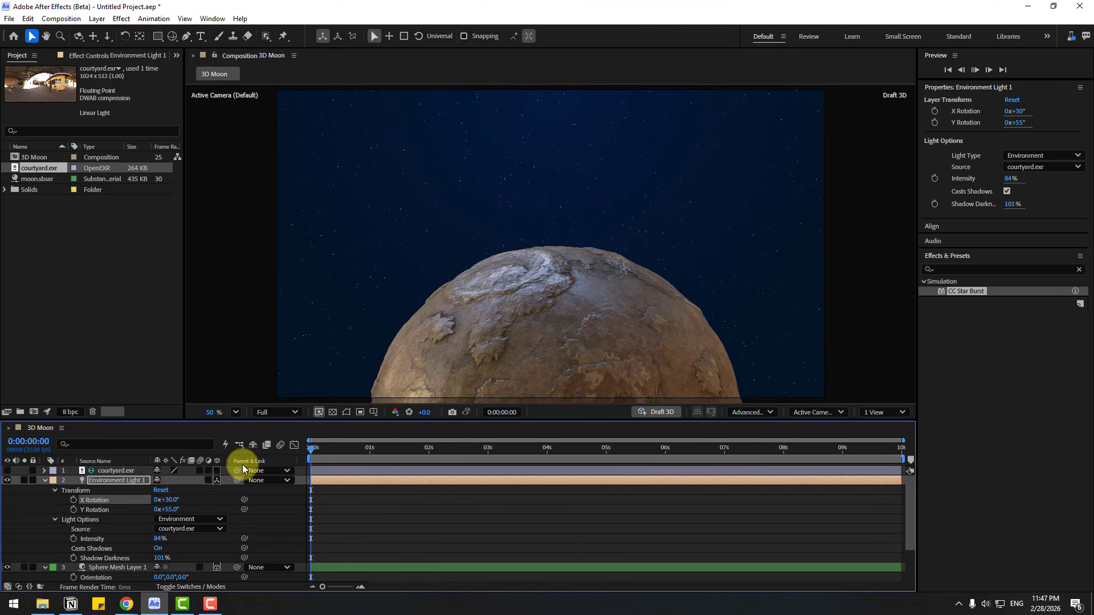
{"action": "scroll", "coordinate": [344, 346], "scroll_direction": "down", "scroll_amount": 2}
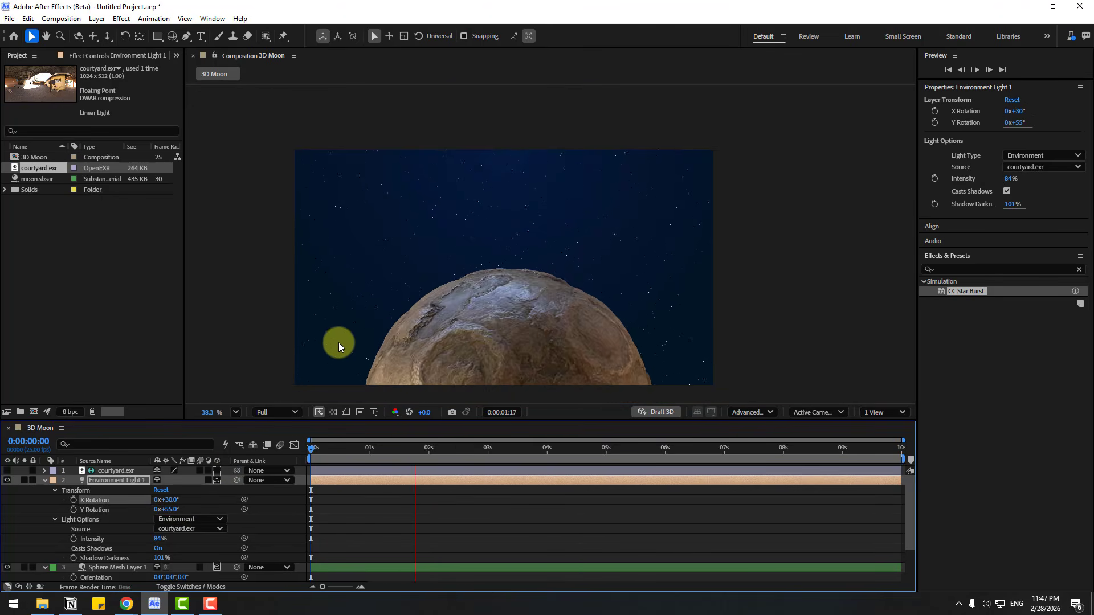
{"action": "scroll", "coordinate": [367, 360], "scroll_direction": "up", "scroll_amount": 2}
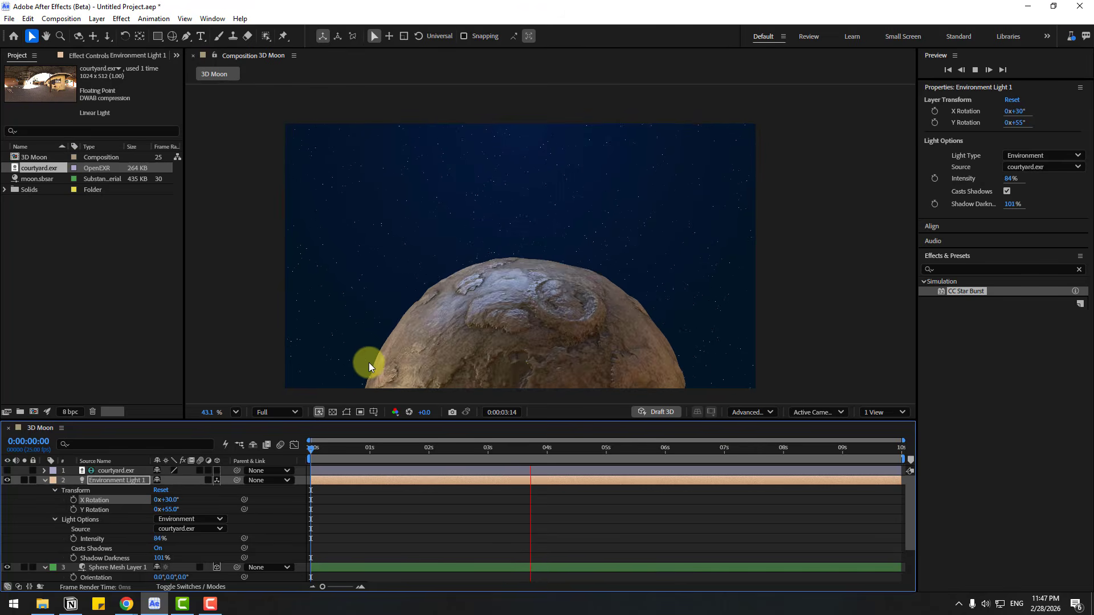
{"action": "left_click", "coordinate": [388, 453]}
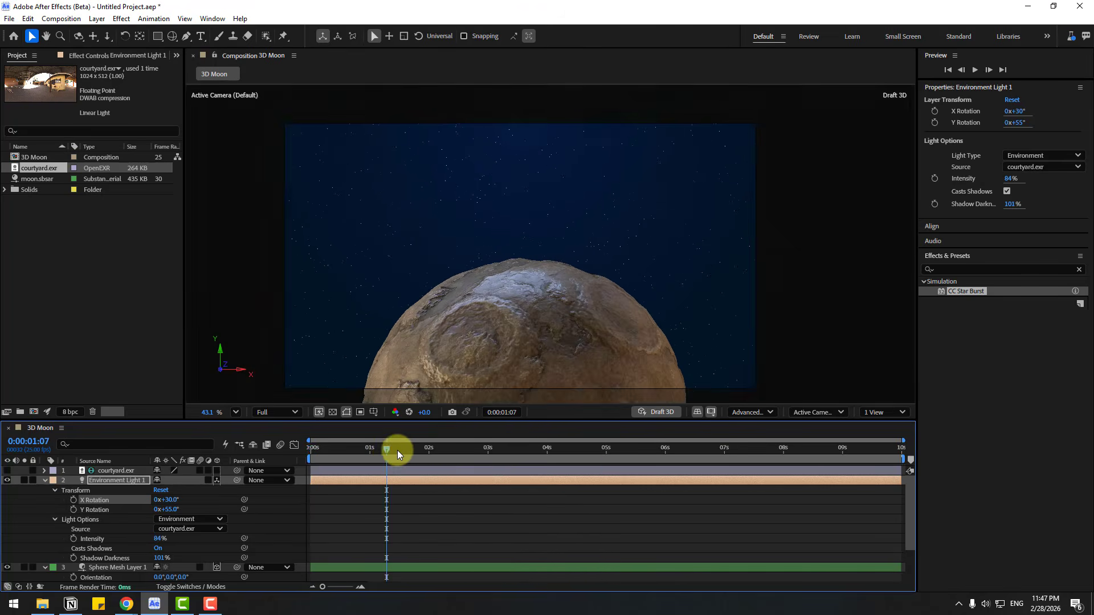
Step: Create an adjustment layer at the top of the layer stack and apply the Black & White effect to it
{"action": "left_click", "coordinate": [45, 480]}
{"action": "left_click", "coordinate": [955, 271]}
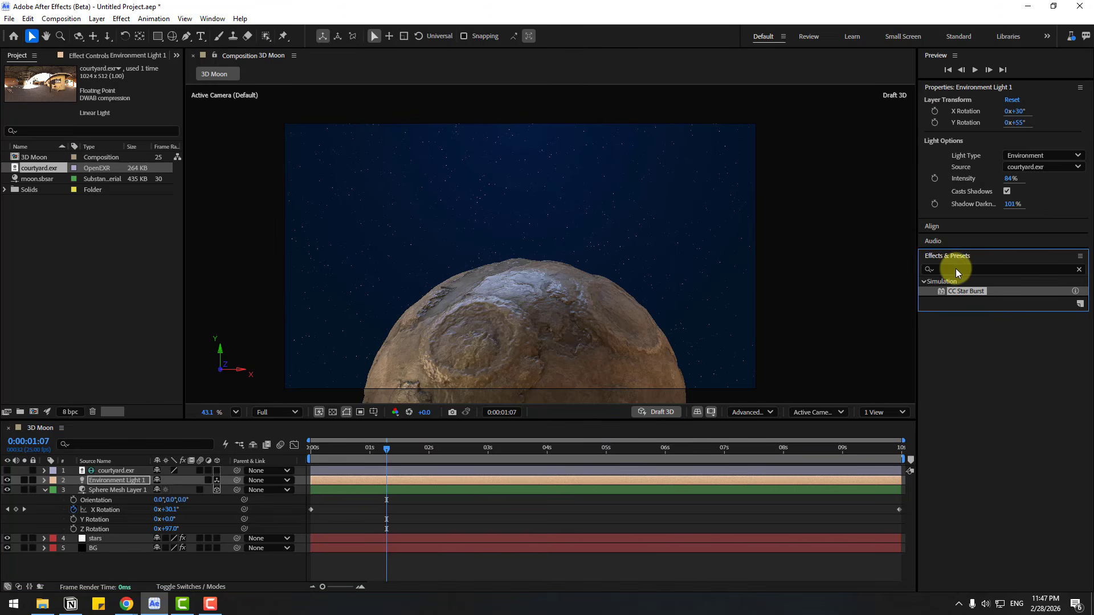
{"action": "left_click", "coordinate": [952, 271]}
{"action": "type", "text": "black"}
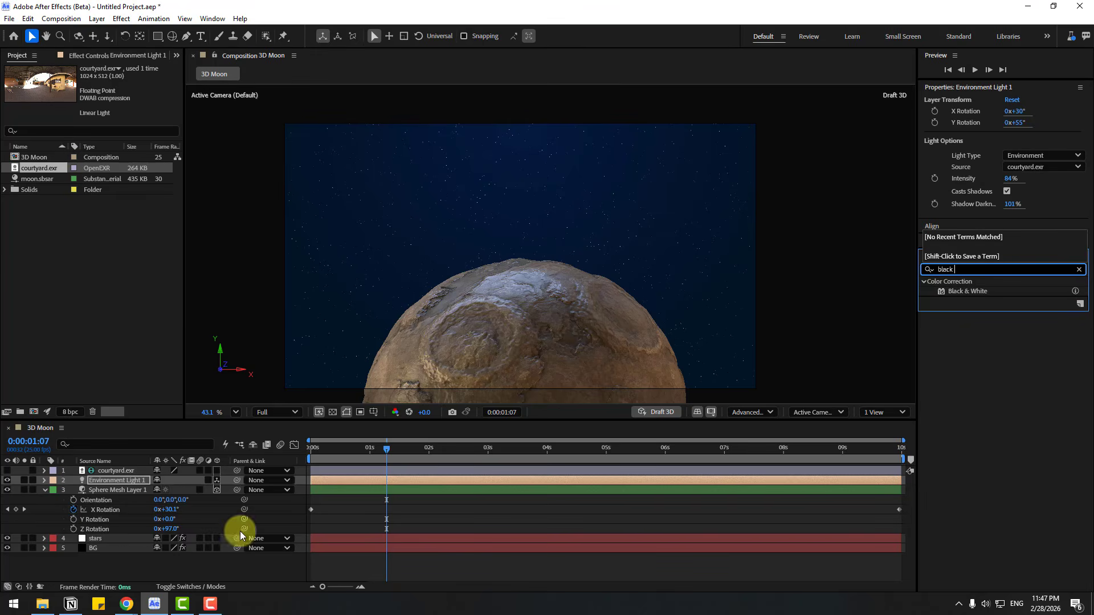
{"action": "right_click", "coordinate": [139, 565]}
{"action": "mouse_move", "coordinate": [275, 430]}
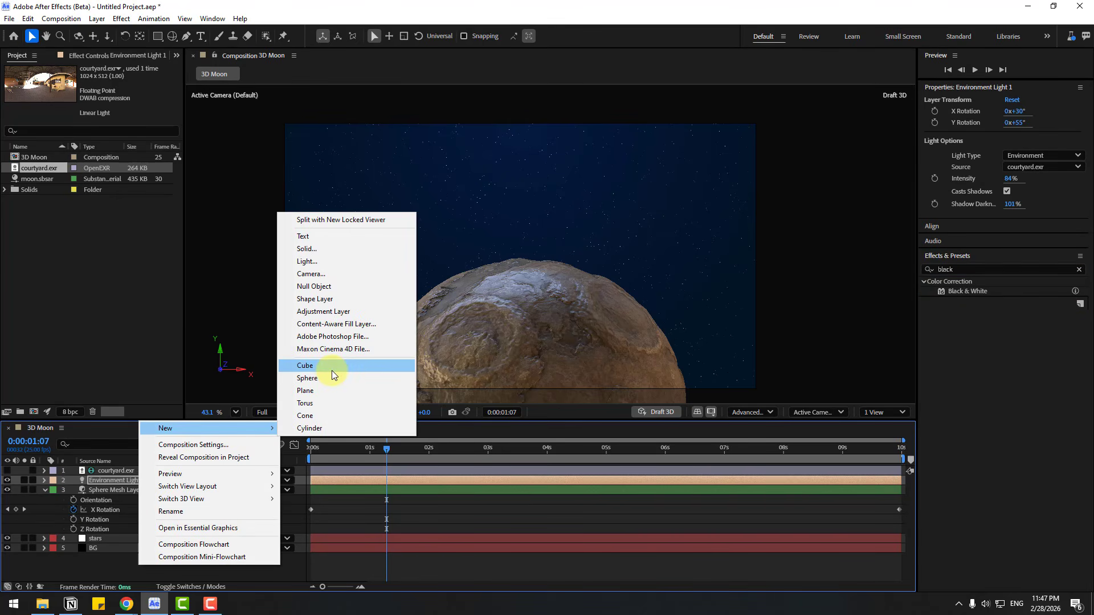
{"action": "left_click", "coordinate": [320, 311]}
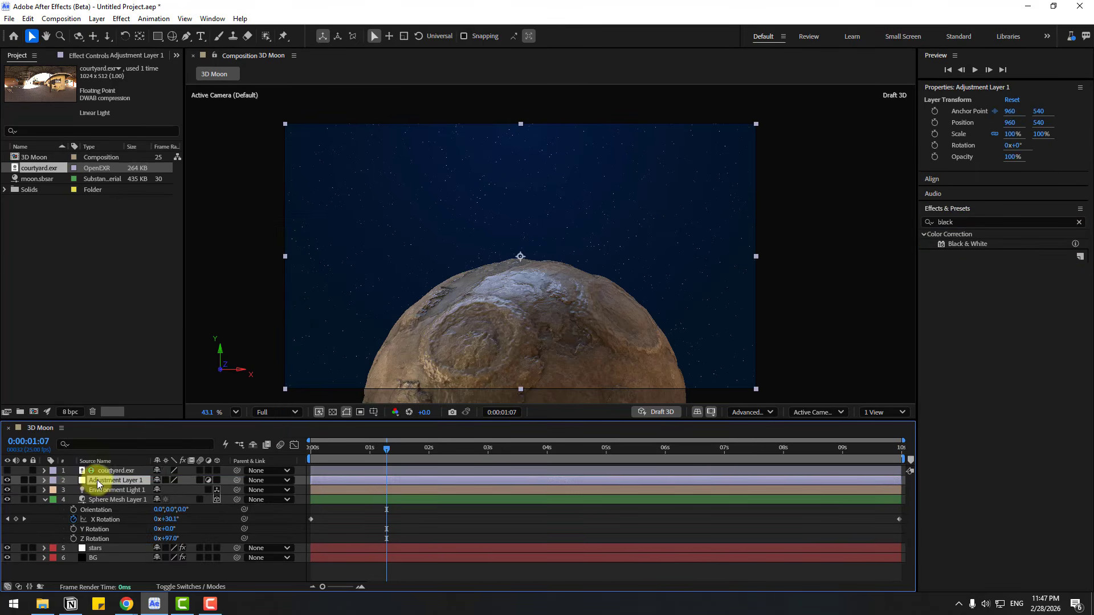
{"action": "left_click_drag", "start_coordinate": [110, 473], "coordinate": [111, 471]}
{"action": "left_click_drag", "start_coordinate": [967, 244], "coordinate": [106, 473]}
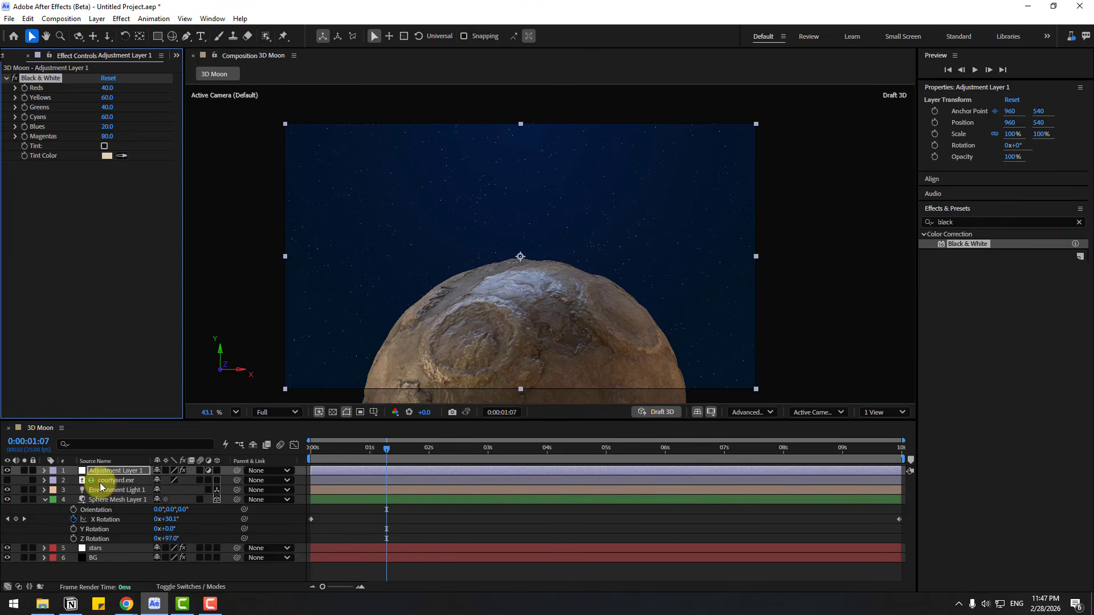
Step: Pre-compose all layers below the adjustment layer, from courtyard.exr to BG, and scrub through the animation to 0:00:08:23
{"action": "left_click", "coordinate": [100, 481]}
{"action": "left_click", "coordinate": [98, 546]}
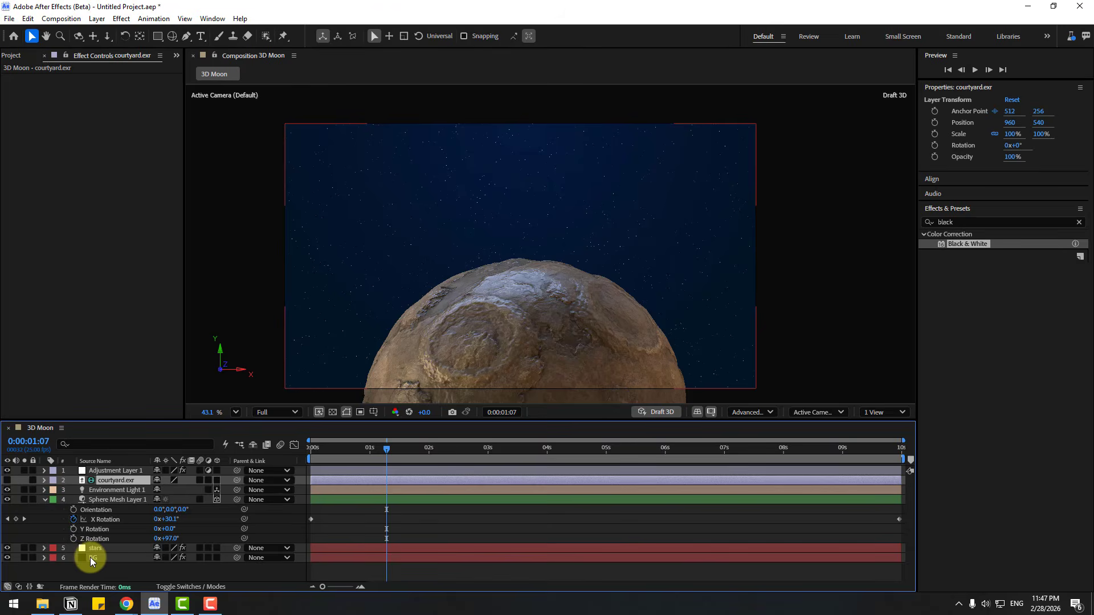
{"action": "left_click", "coordinate": [91, 557], "text": "shift"}
{"action": "right_click", "coordinate": [118, 484]}
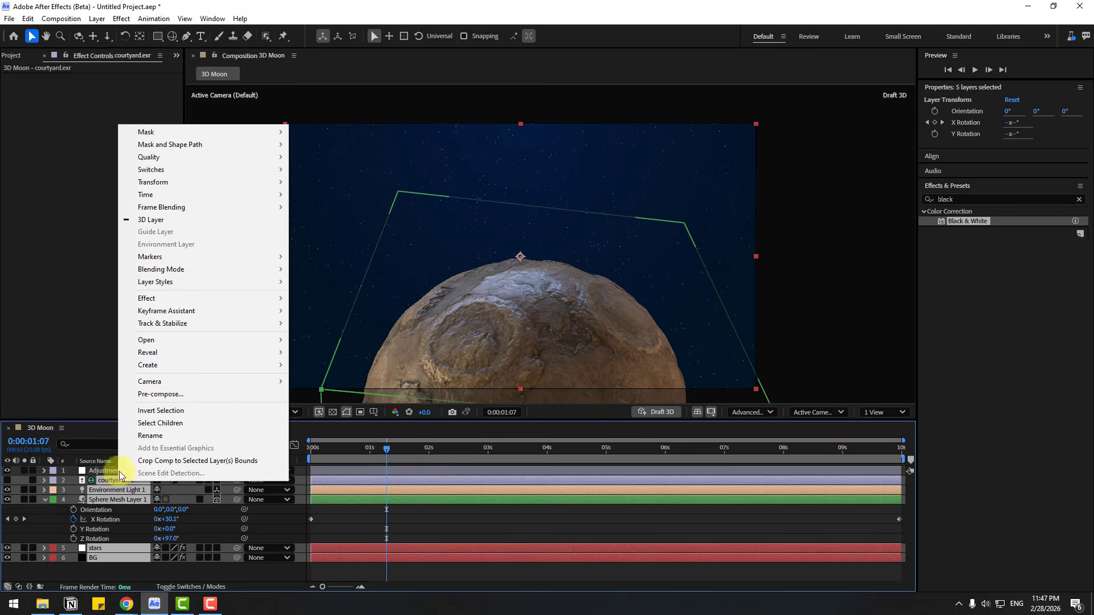
{"action": "left_click", "coordinate": [136, 392]}
{"action": "left_click", "coordinate": [607, 390]}
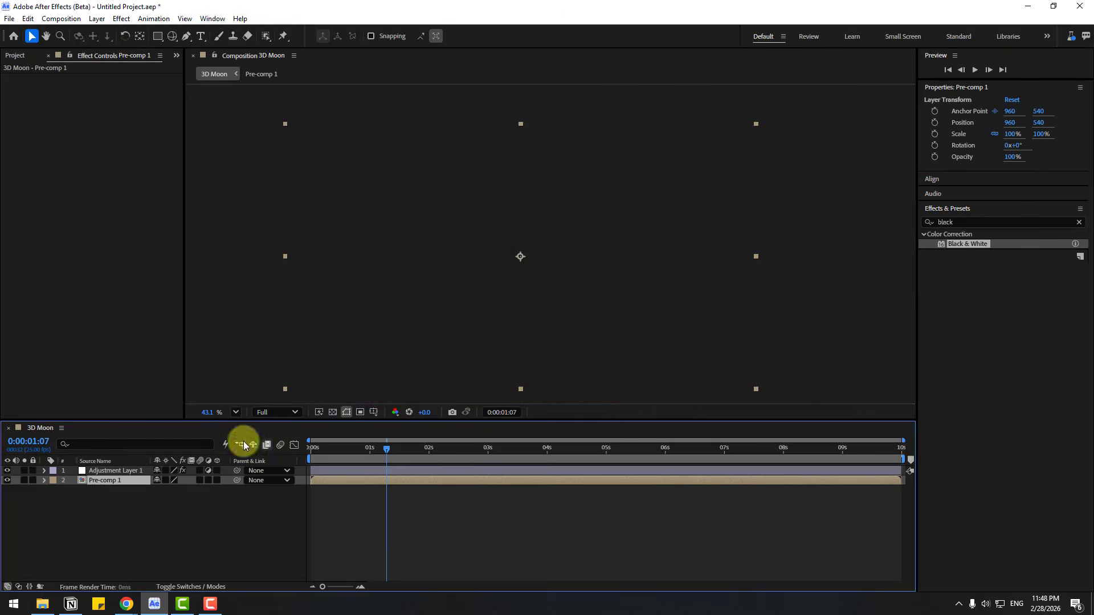
{"action": "left_click_drag", "start_coordinate": [359, 451], "coordinate": [846, 460]}
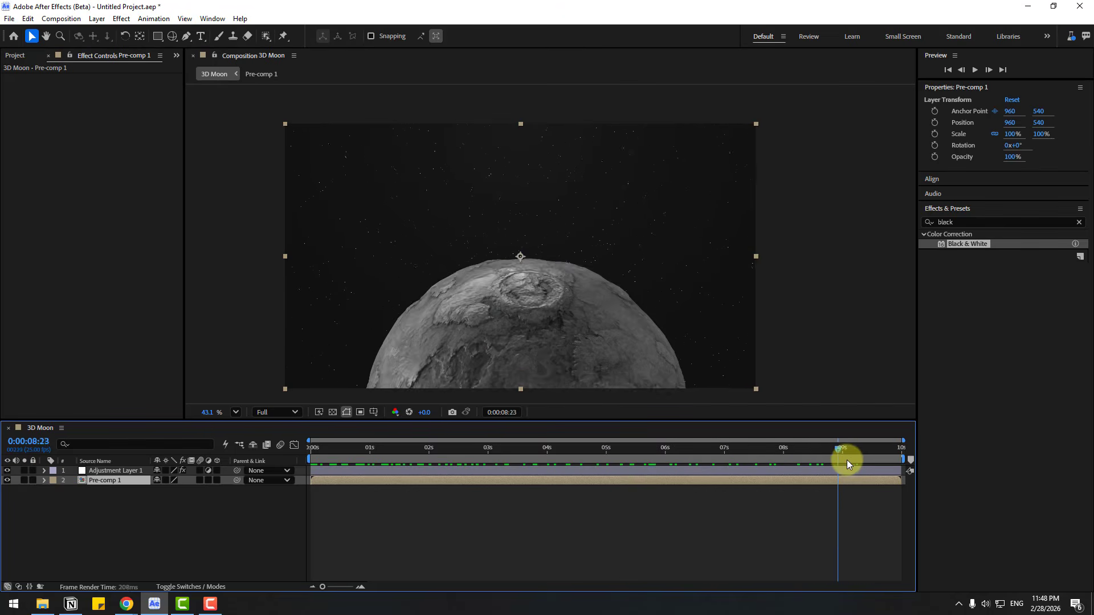